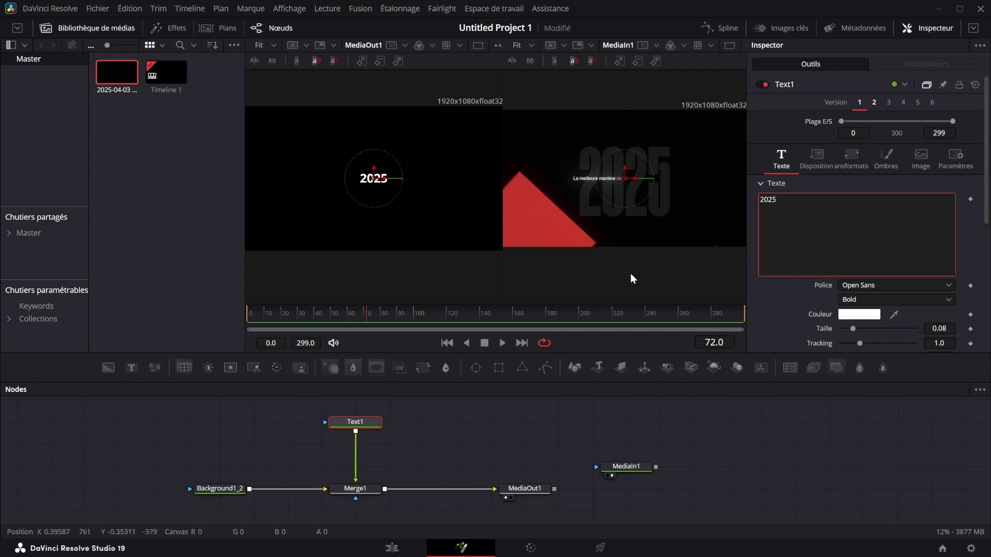
Step: Change Background1_2 to a gradient fill and set its end colour to #0b0b0b
left_click(215, 486)
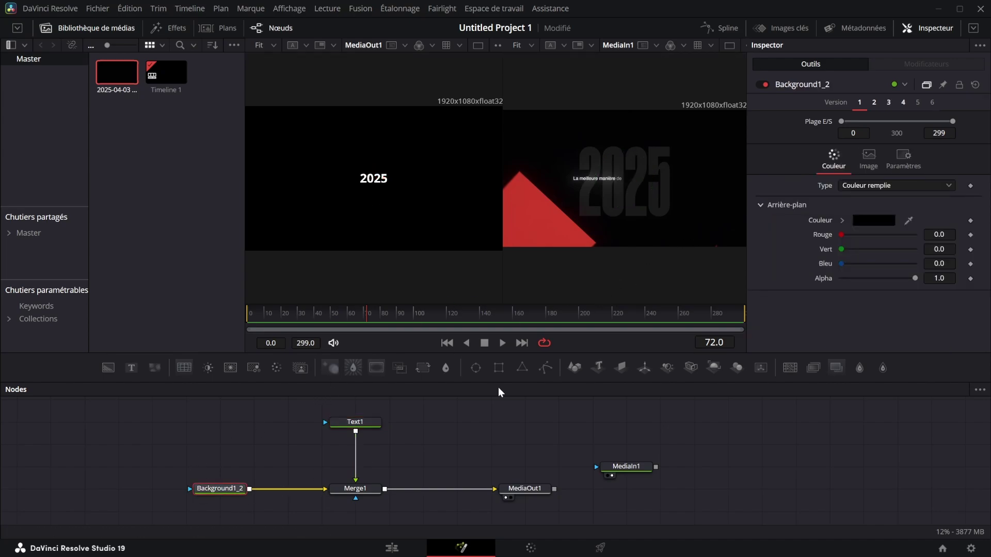
left_click(876, 187)
left_click(868, 245)
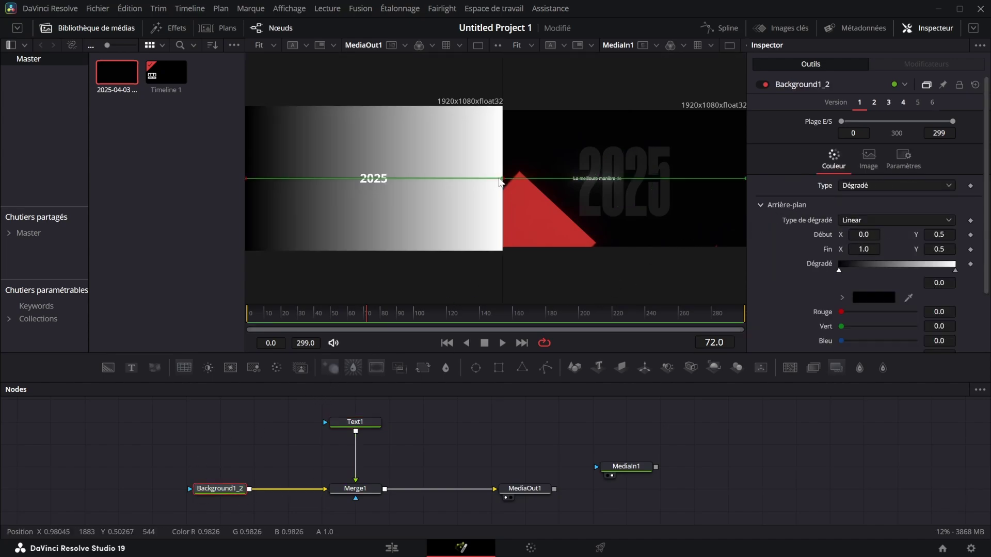
left_click(955, 271)
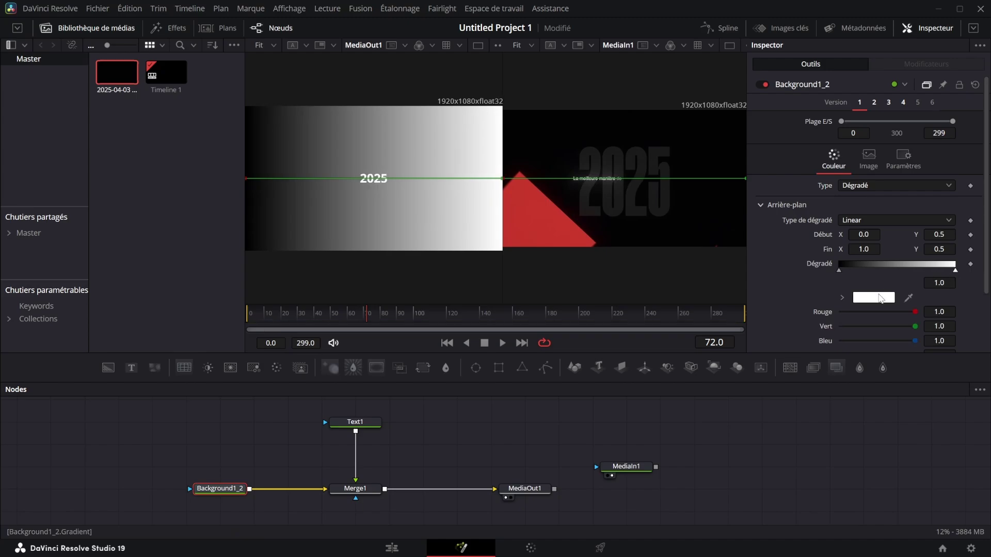
left_click(880, 298)
left_click_drag(544, 157, 322, 339)
left_click_drag(403, 460, 404, 467)
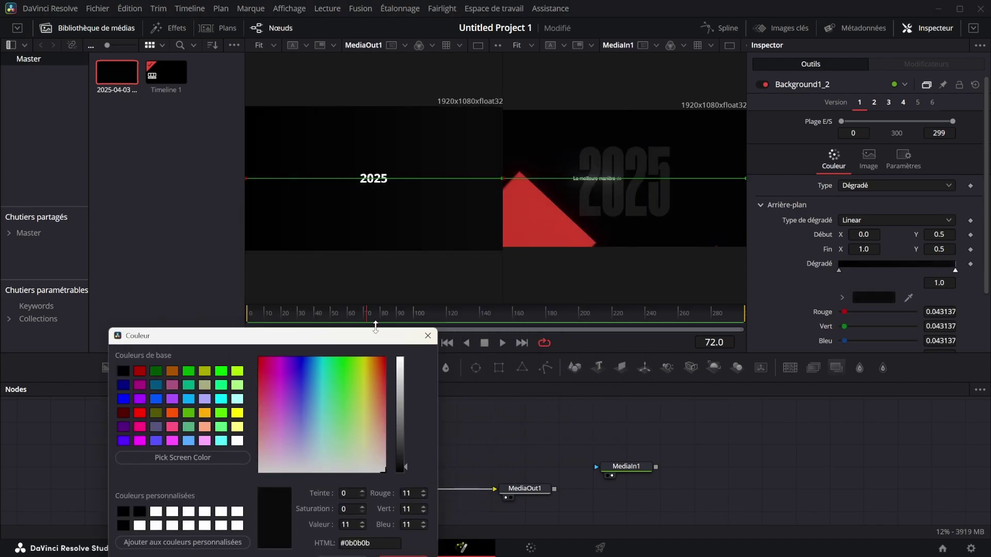
left_click_drag(379, 339, 391, 198)
left_click(425, 426)
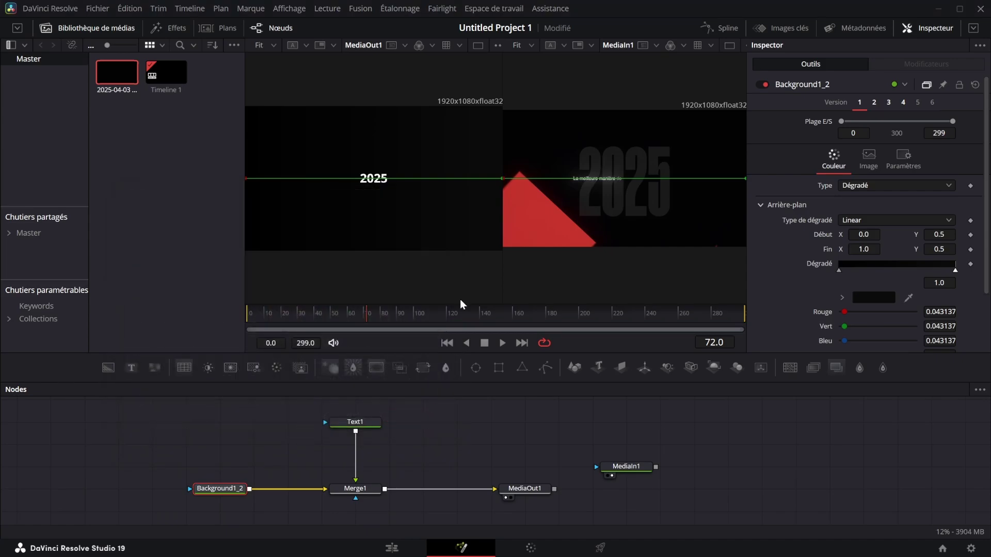
Step: Angle the background gradient diagonally, from about X -0.03, Y 0.92 to about X 0.85, Y -0.11
left_click(478, 46)
left_click_drag(719, 178, 652, 334)
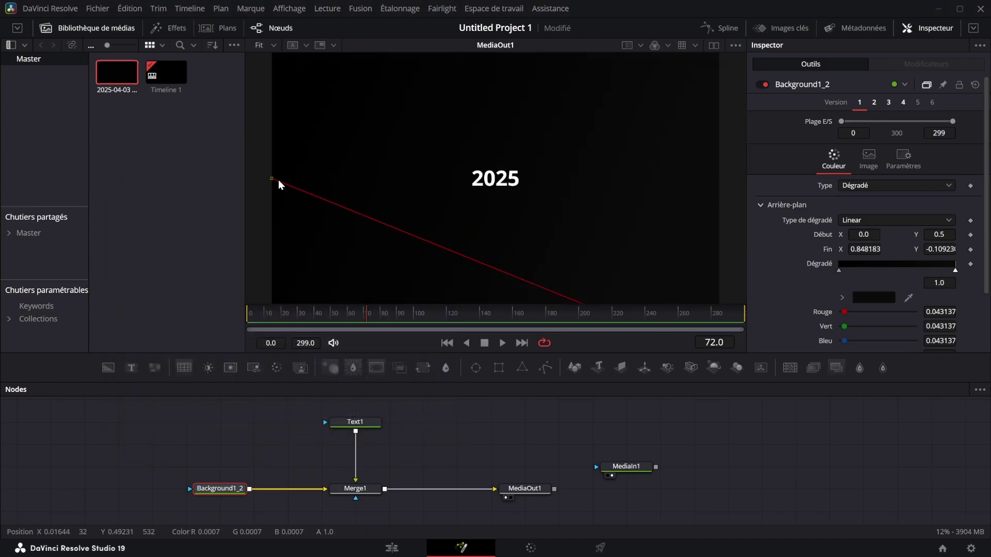
left_click_drag(271, 180, 260, 72)
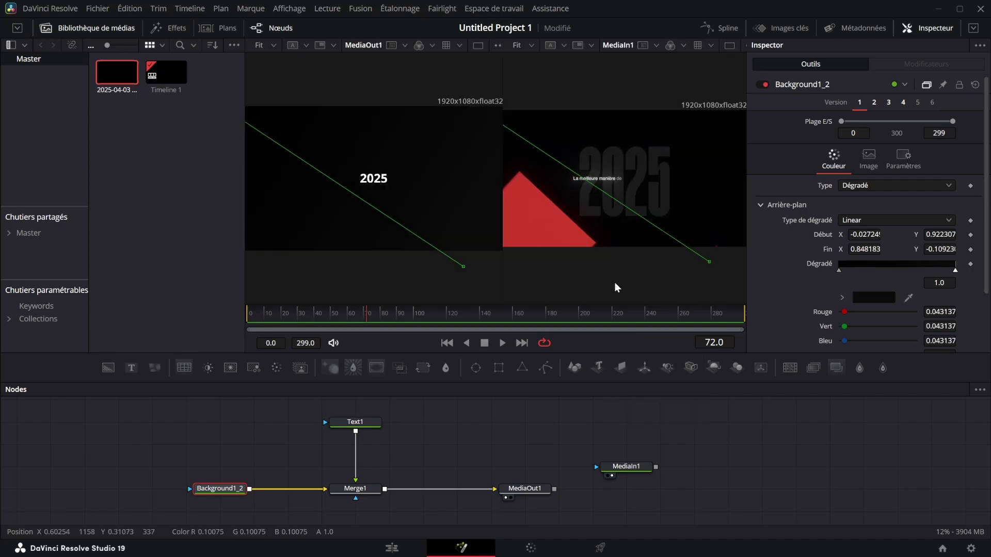
left_click(709, 423)
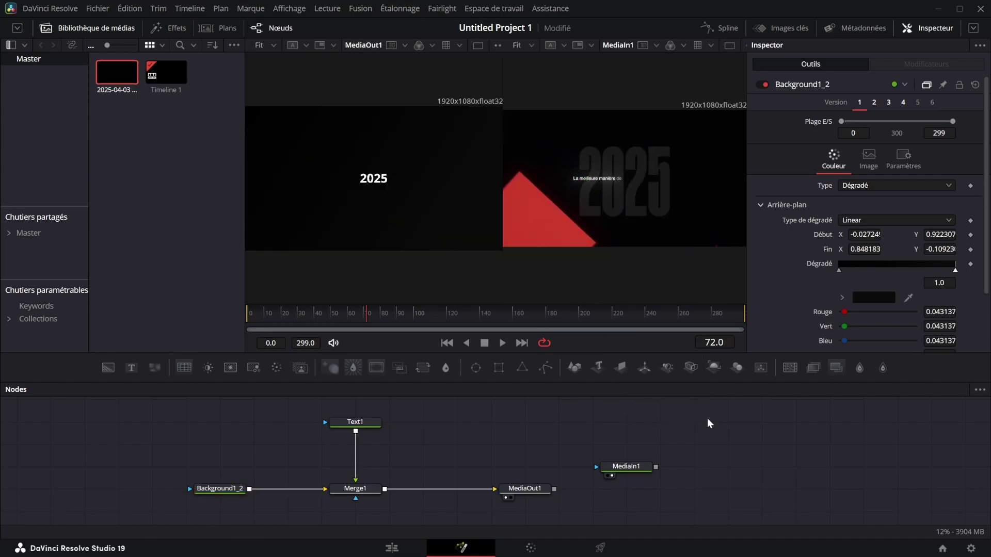
Step: Set the 2025 text to Zuume Bold at size 0.3386 and move it slightly up
left_click(373, 426)
left_click(871, 287)
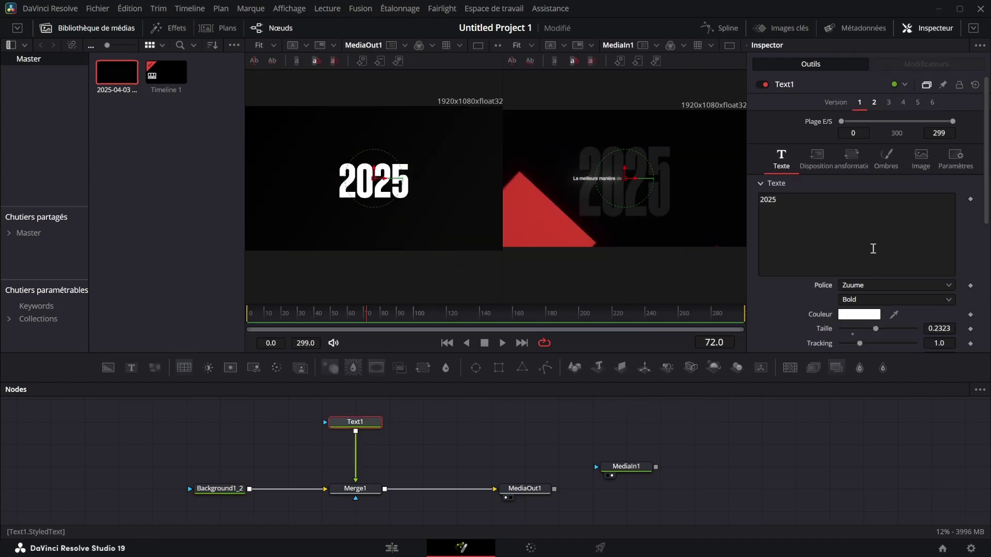
left_click(891, 328)
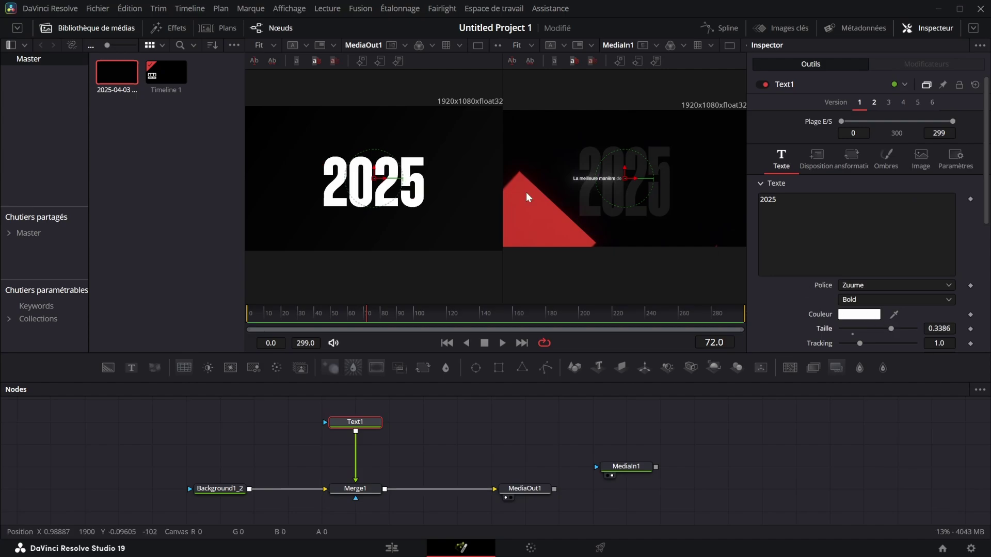
left_click_drag(379, 173, 379, 160)
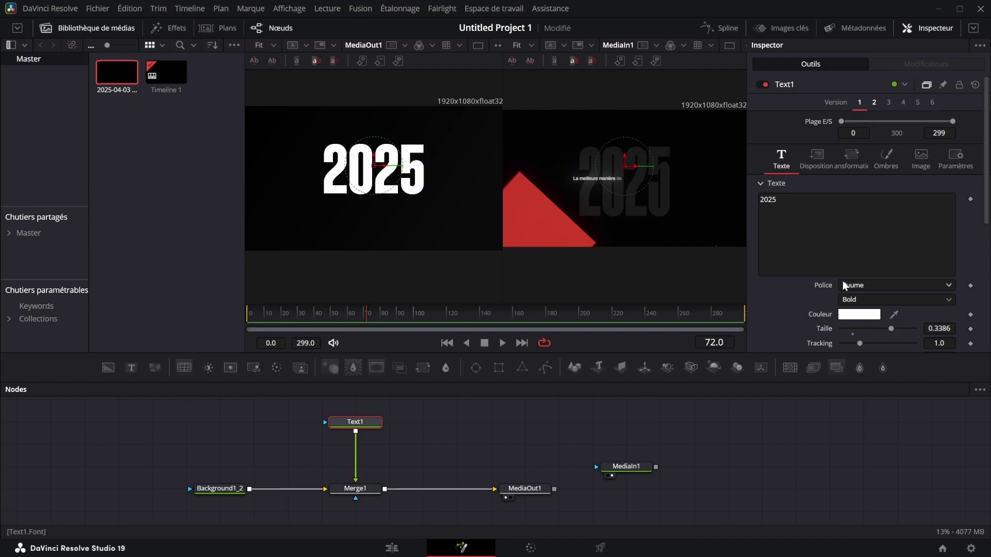
Step: Colour the 2025 text dark grey by sampling the matching text in the reference clip
left_click(849, 314)
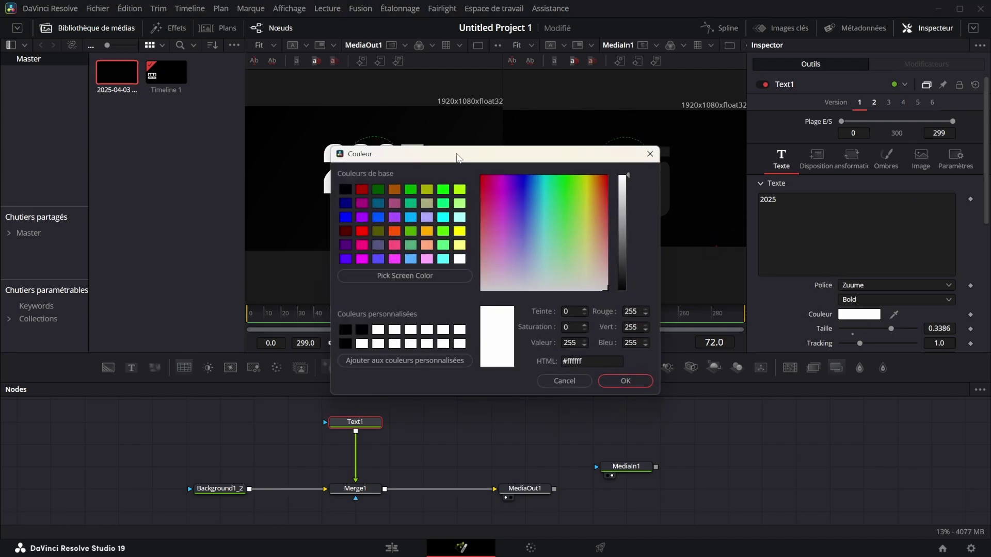
left_click_drag(457, 158, 598, 311)
left_click(546, 428)
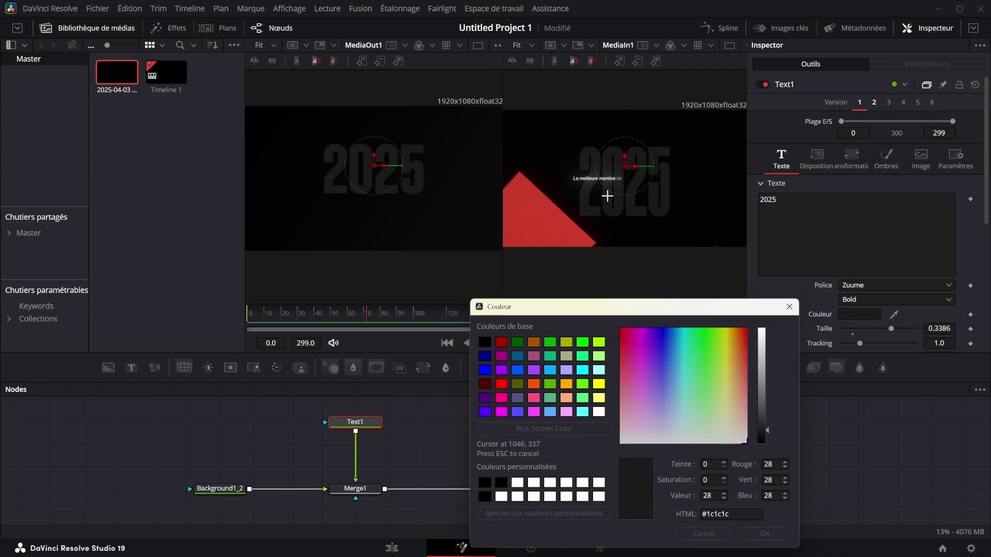
left_click(608, 196)
left_click_drag(714, 309, 714, 143)
left_click(765, 368)
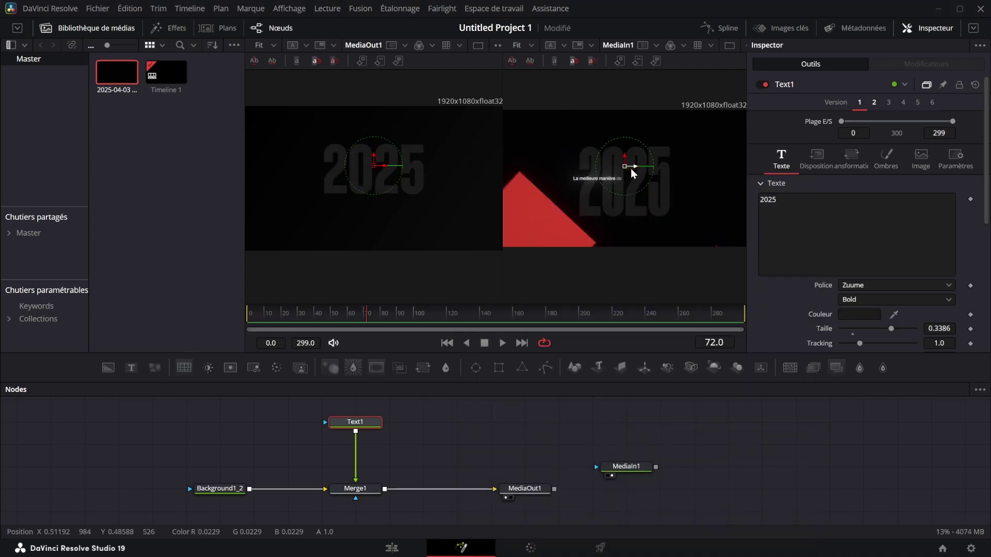
Step: Keyframe the text's centre Y at about -0.298 on frame 0 and 0.541872 at about frame 71, so it rises into view
scroll(632, 179, "up", 5)
scroll(632, 178, "down", 5)
left_click_drag(372, 161, 373, 292)
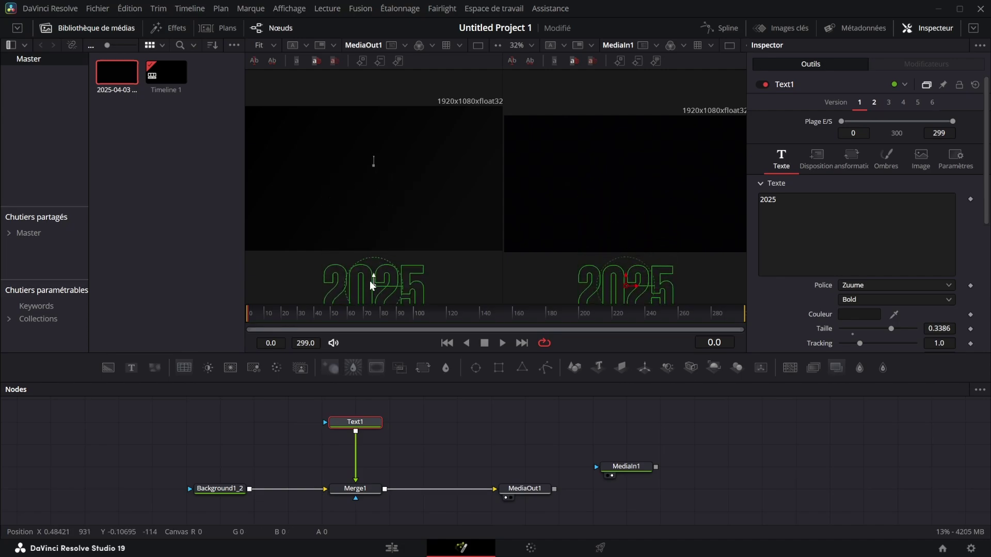
left_click(816, 159)
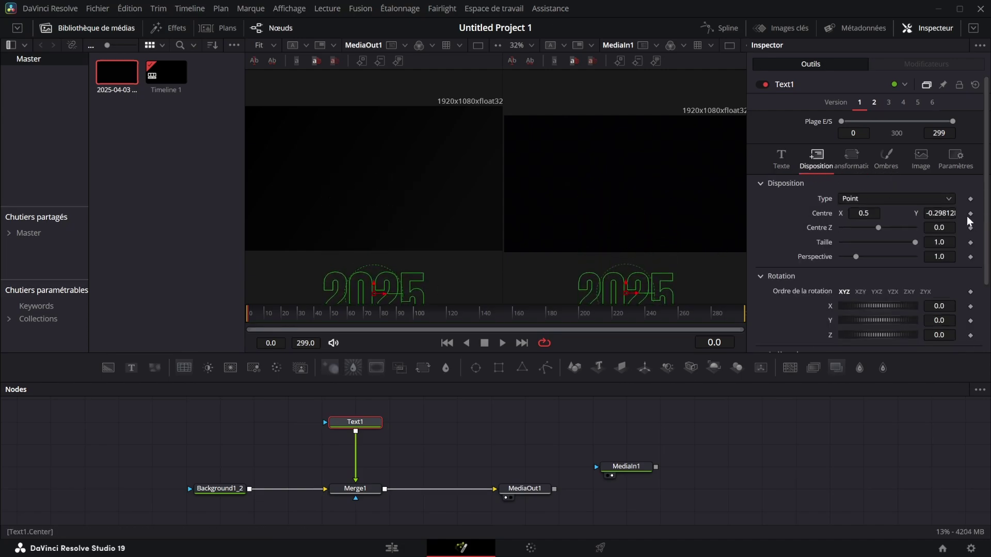
left_click(970, 214)
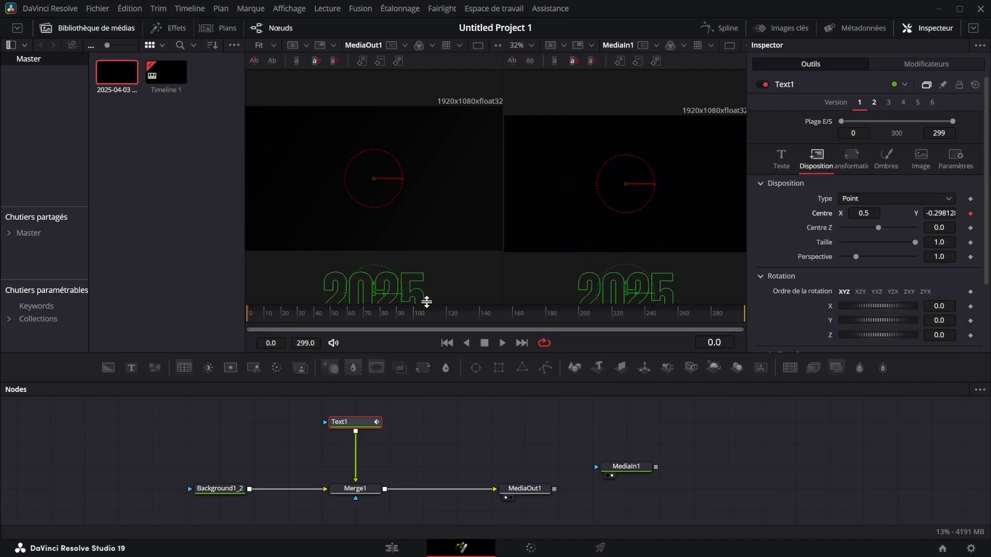
left_click(365, 323)
left_click_drag(935, 213, 976, 213)
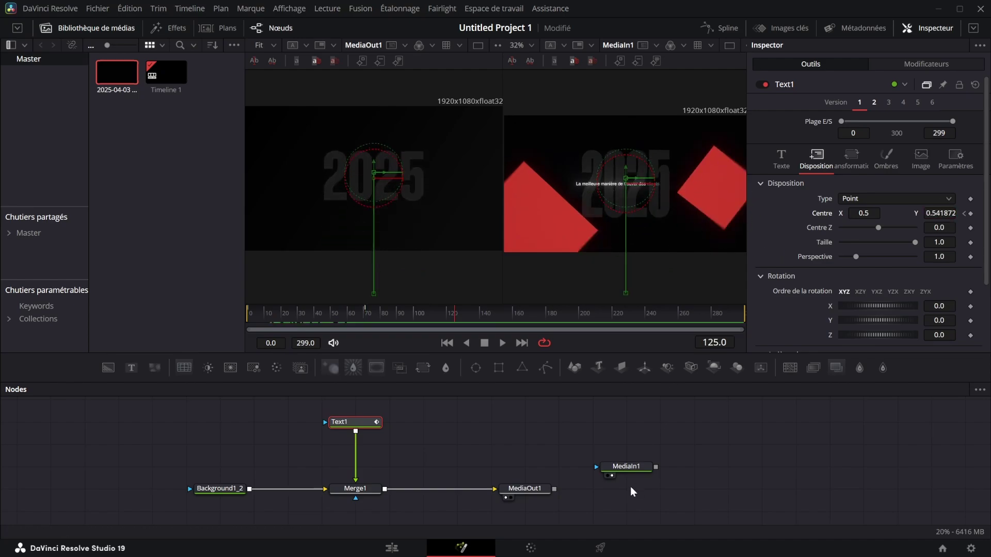
Step: Move MediaIn1 aside, add an sNGon node beside Text1, and view it with 4 sides
left_click_drag(625, 468, 725, 470)
left_click(557, 418)
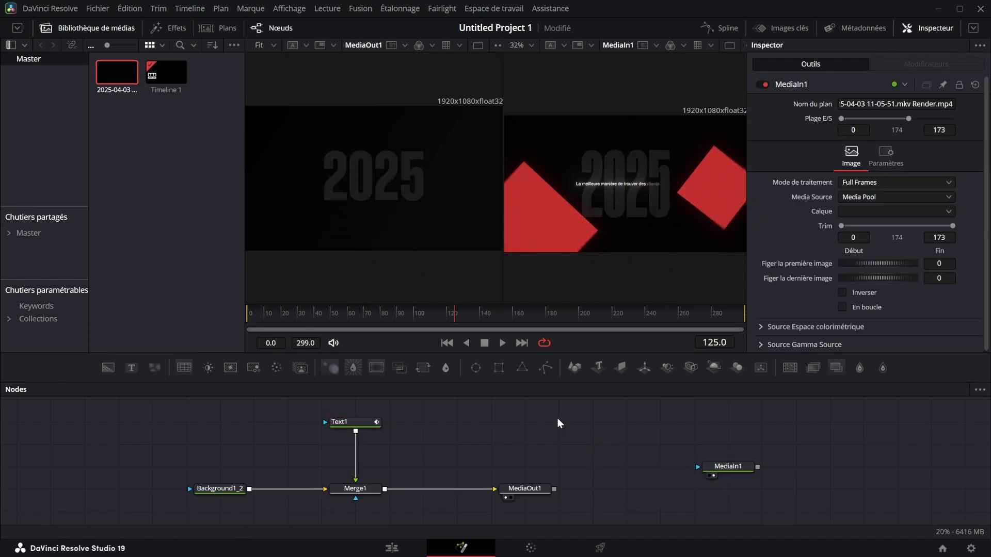
key("shift+space")
type("SNG")
key("Return")
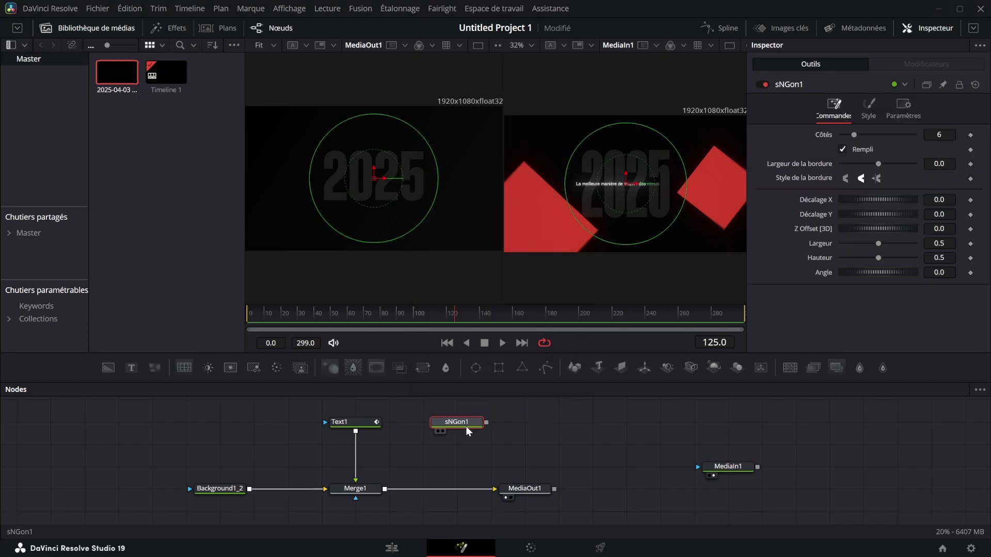
left_click_drag(466, 426, 478, 288)
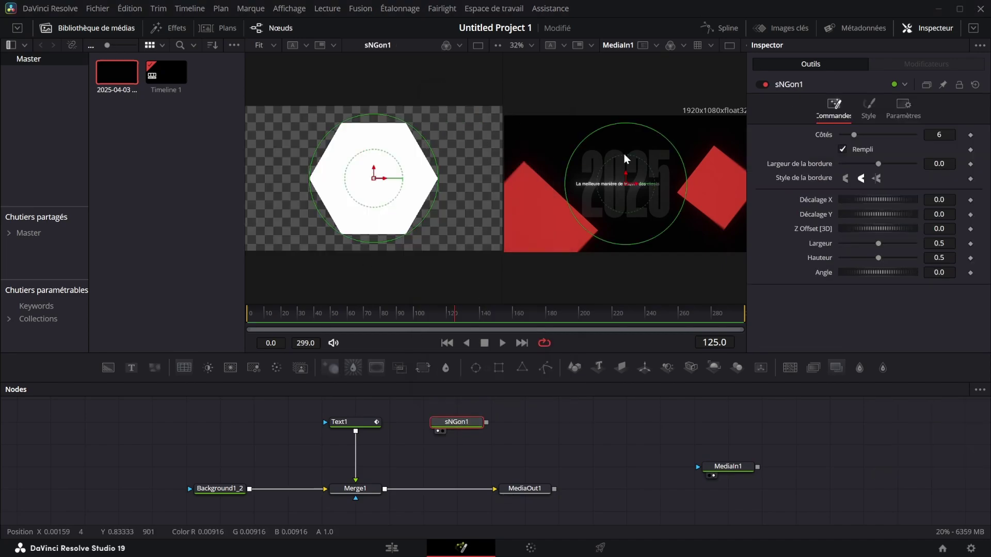
left_click_drag(938, 135, 927, 135)
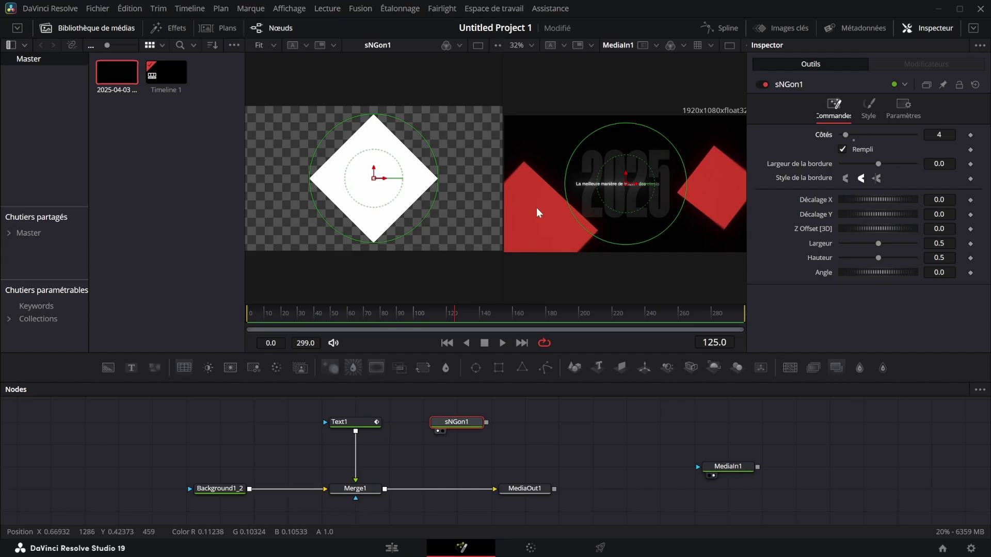
Step: Colour the sNGon1 shape red, #ce3e2c, by sampling a square in the reference clip
left_click(870, 106)
left_click(873, 135)
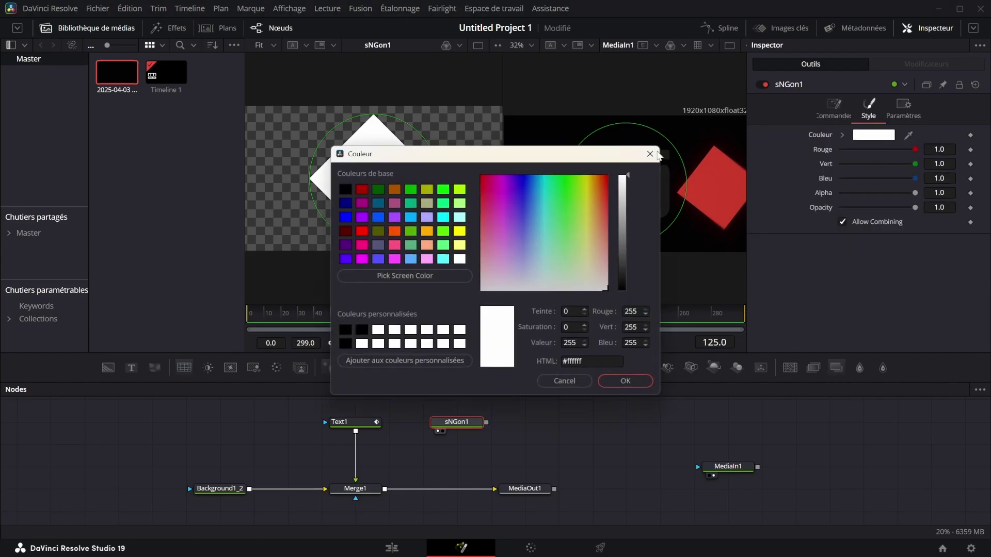
left_click_drag(449, 155, 424, 192)
left_click(424, 319)
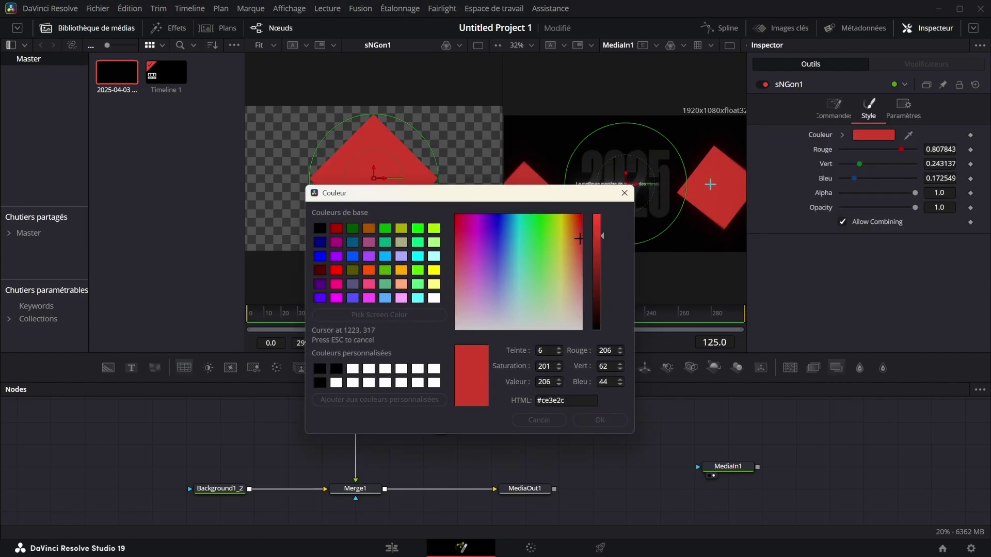
left_click(709, 184)
left_click(599, 420)
Step: Add an sRender node after sNGon1 and merge its output over the Merge1 result ahead of MediaOut1
left_click_drag(486, 422, 386, 490)
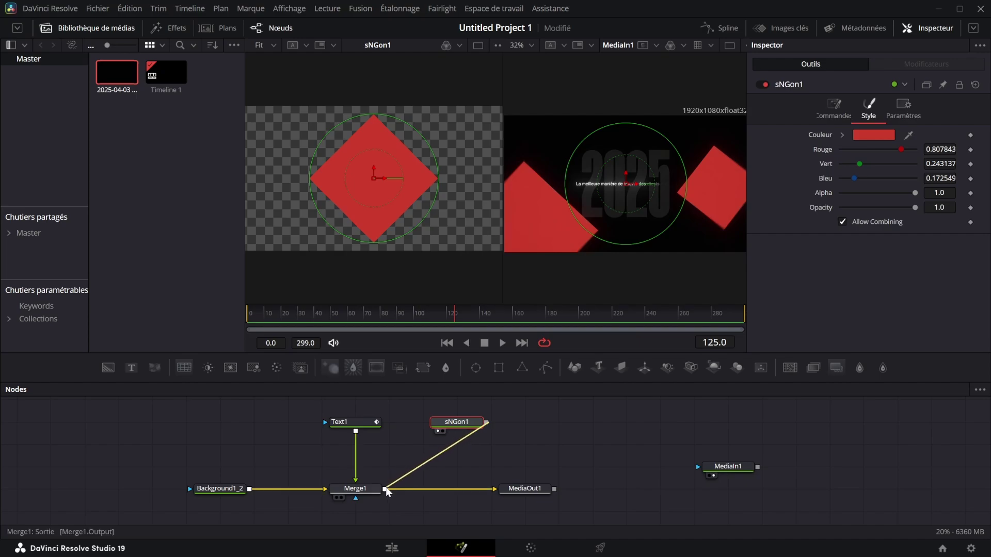
mouse_move(486, 423)
left_mouse_down()
mouse_move(387, 477)
mouse_move(479, 435)
left_mouse_up()
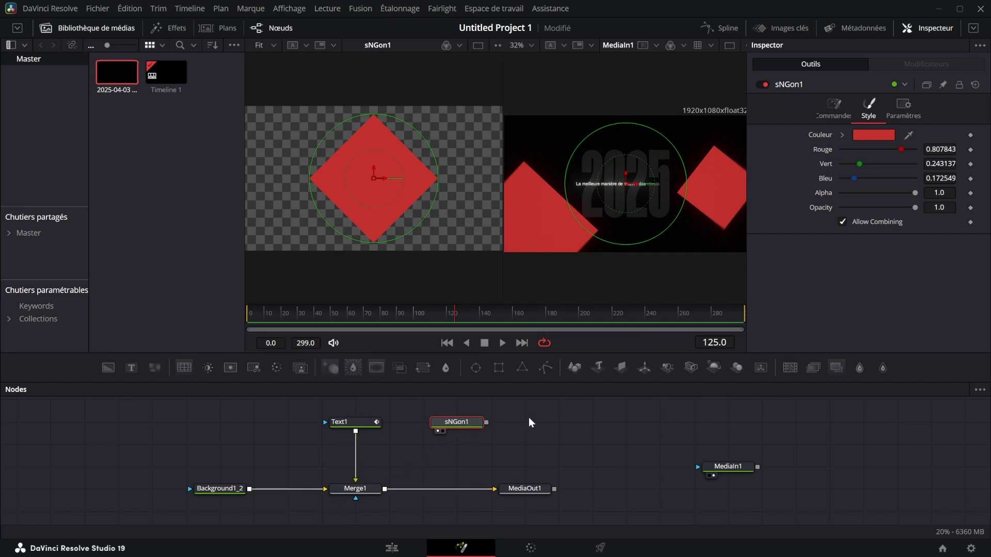
key("shift+space")
type("sren")
key("Return")
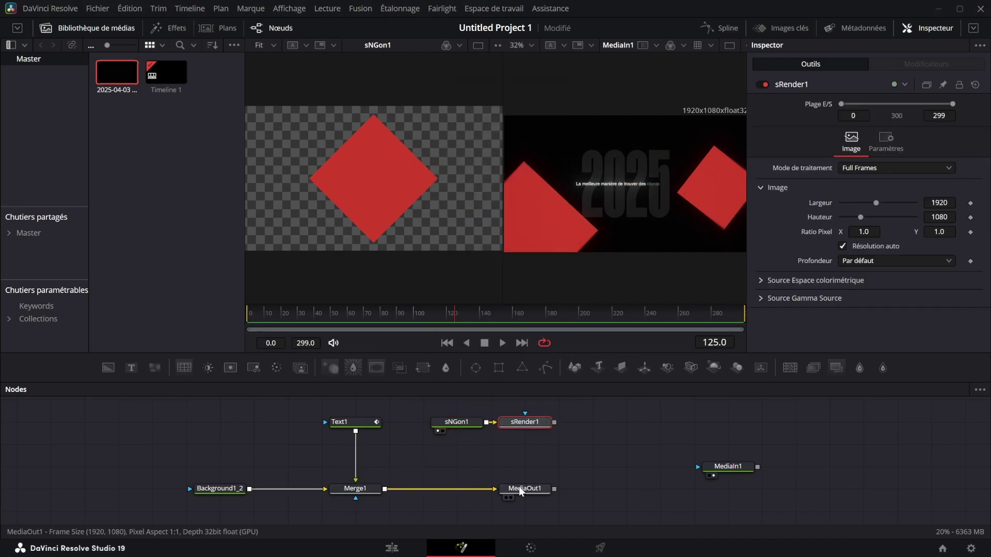
left_click_drag(521, 491, 656, 491)
left_click(577, 440)
left_click_drag(553, 423, 525, 489)
left_click(641, 498)
Step: Keyframe the sNGon1 angle at 0.0 on frame 0 and -16.9 on frame 30
left_click_drag(536, 317, 504, 315)
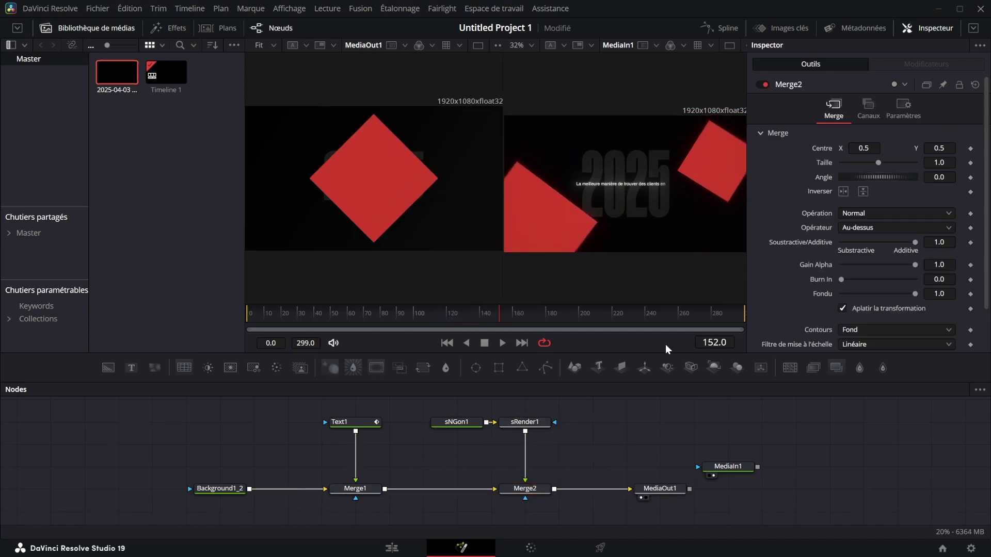
left_click(467, 422)
left_click(834, 109)
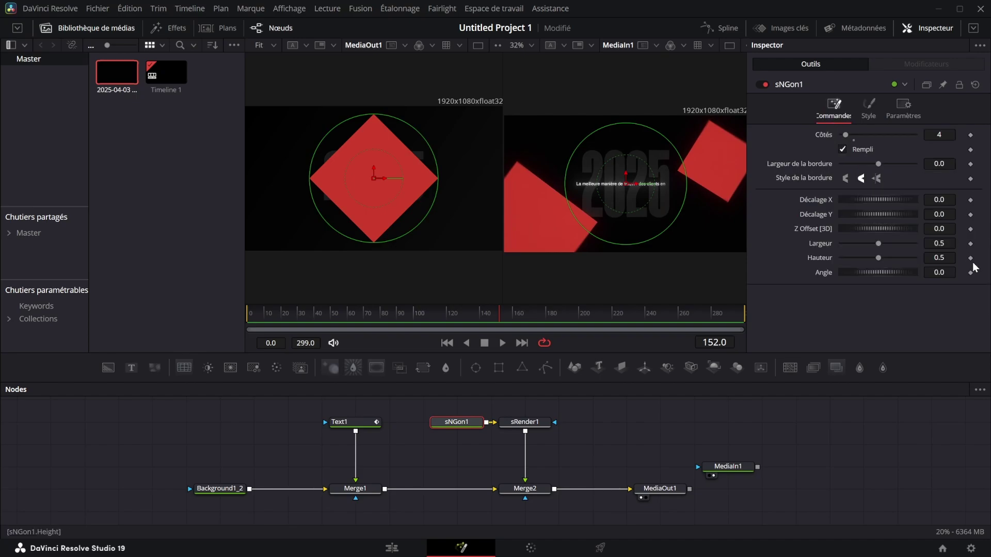
mouse_move(940, 272)
left_mouse_down()
mouse_move(951, 273)
mouse_move(939, 275)
left_mouse_up()
left_click_drag(294, 316, 247, 314)
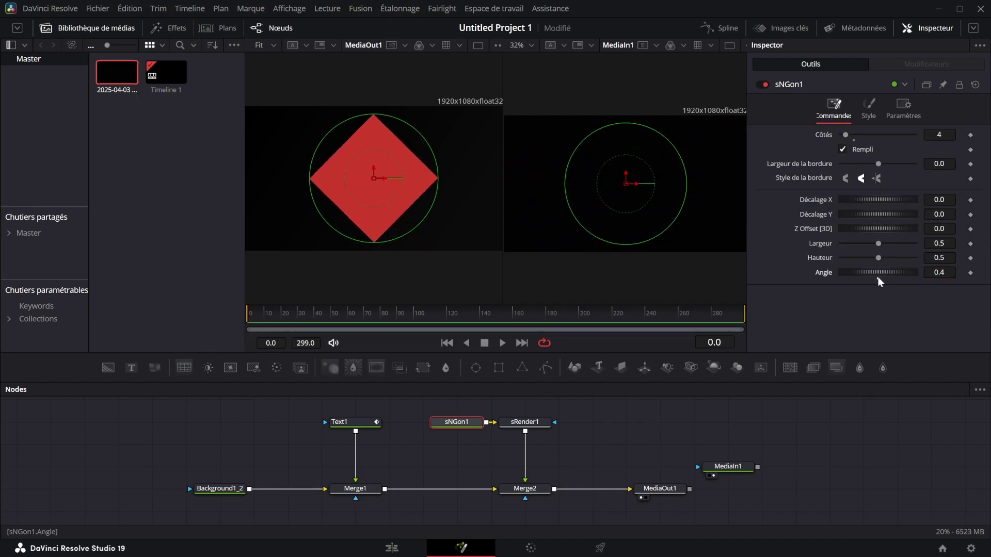
left_click(970, 273)
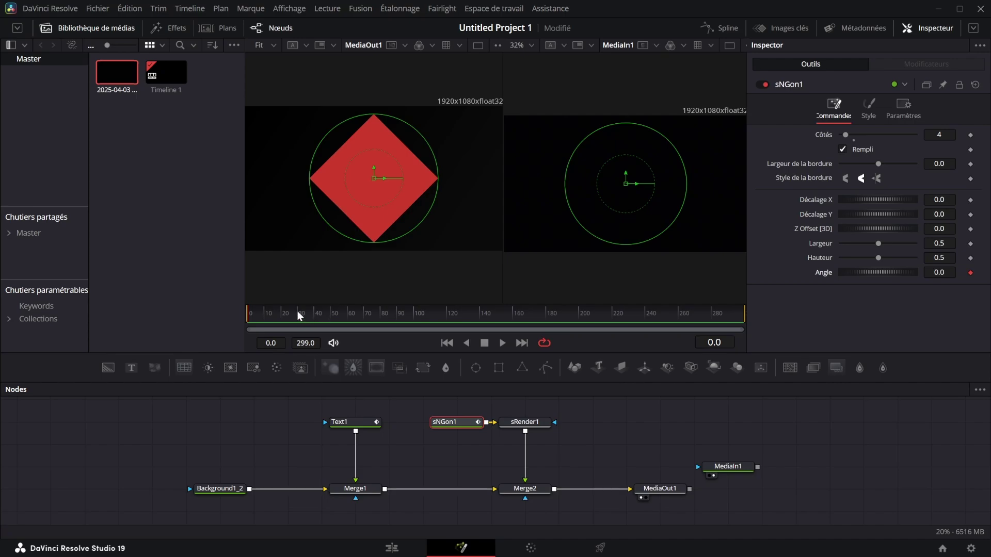
left_click_drag(281, 312, 297, 318)
left_click_drag(939, 272, 929, 273)
Step: Ease the sNGon1 angle curve in the Spline editor and make it repeat in ping-pong
left_click(720, 28)
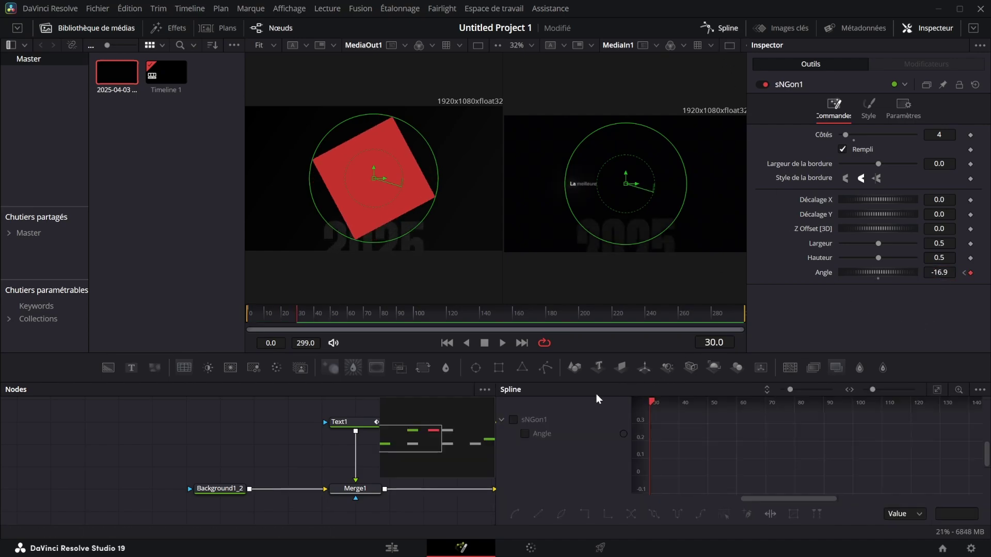
left_click(513, 419)
left_click(767, 445)
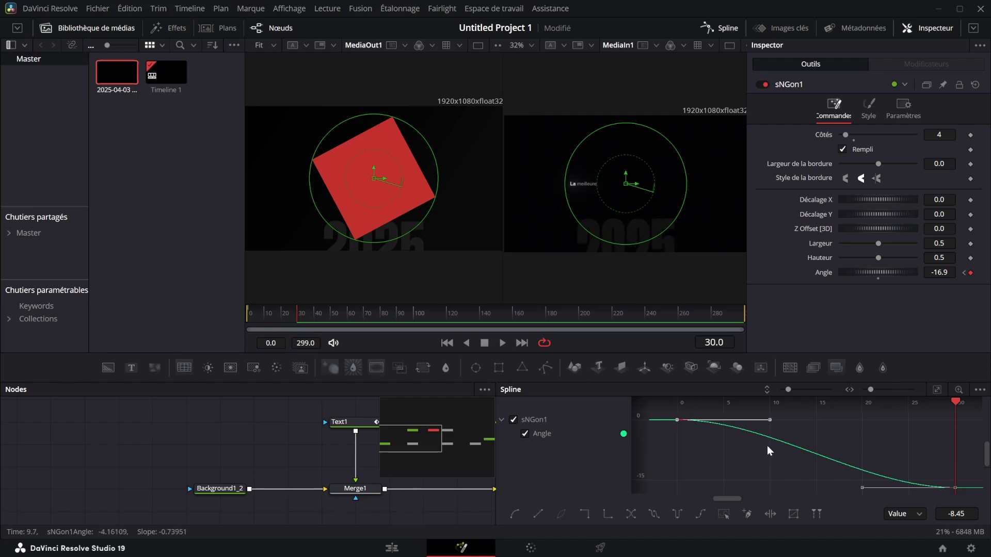
left_click(680, 513)
left_click_drag(726, 500, 903, 470)
left_click(734, 34)
Step: Turn on motion blur for the sRender1 node
left_click(547, 422)
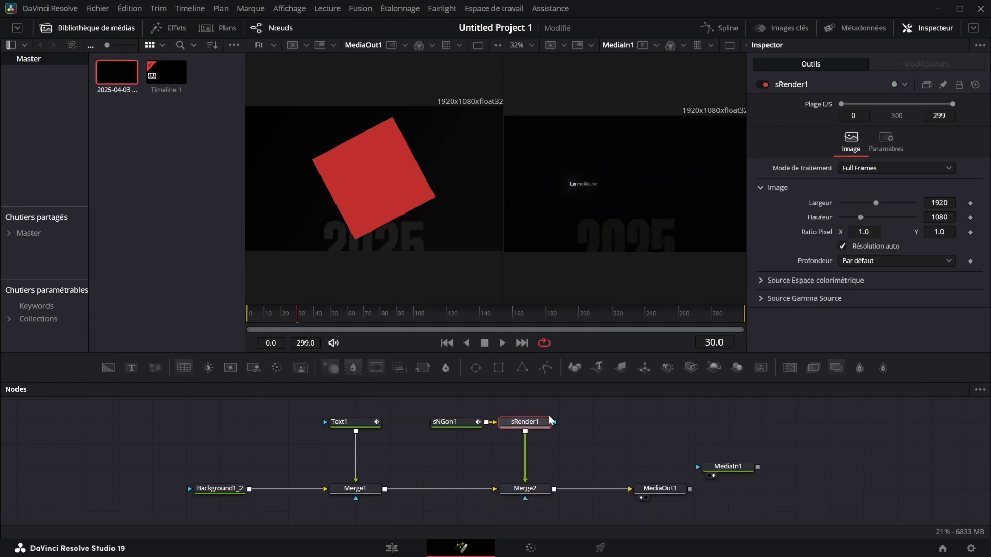
left_click(886, 139)
left_click(843, 268)
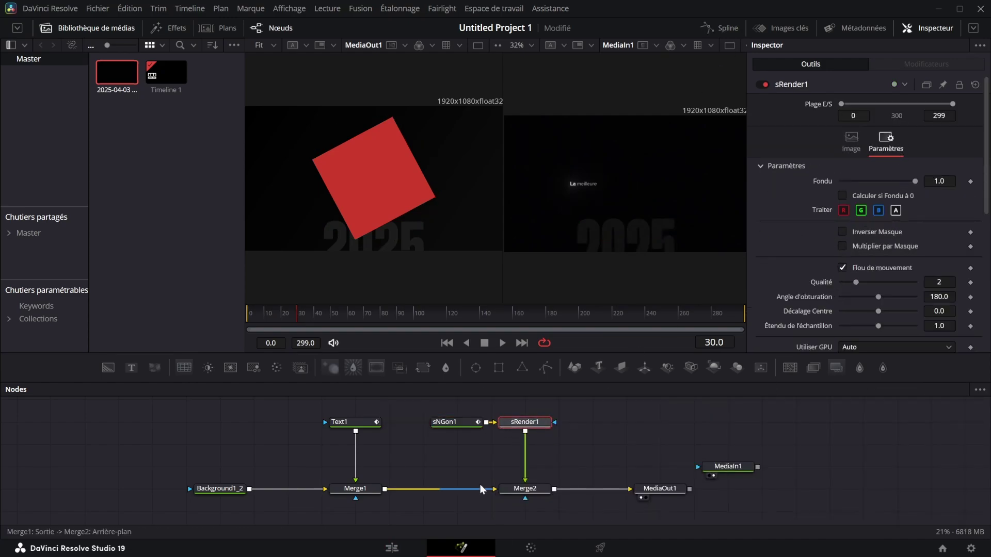
left_click(452, 420)
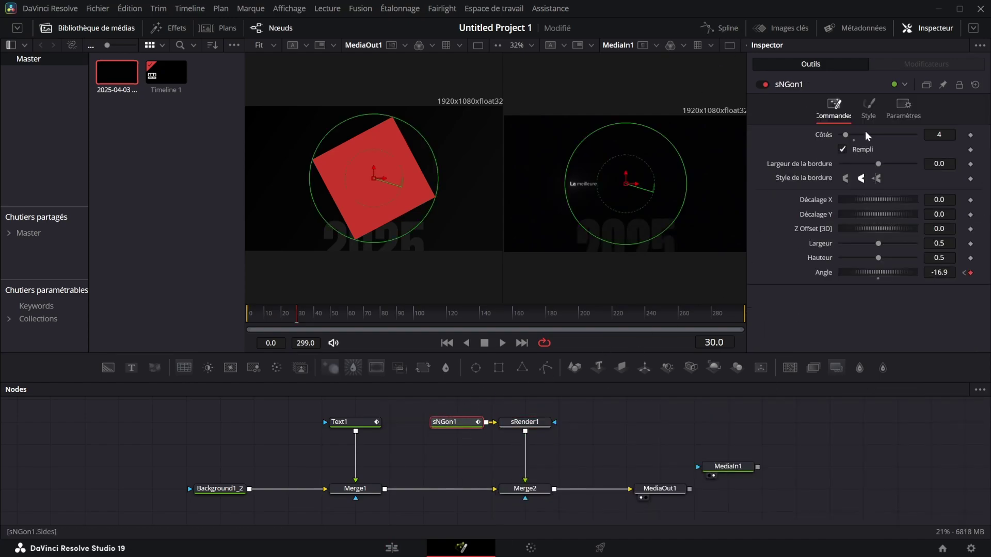
left_click(889, 113)
left_click(532, 422)
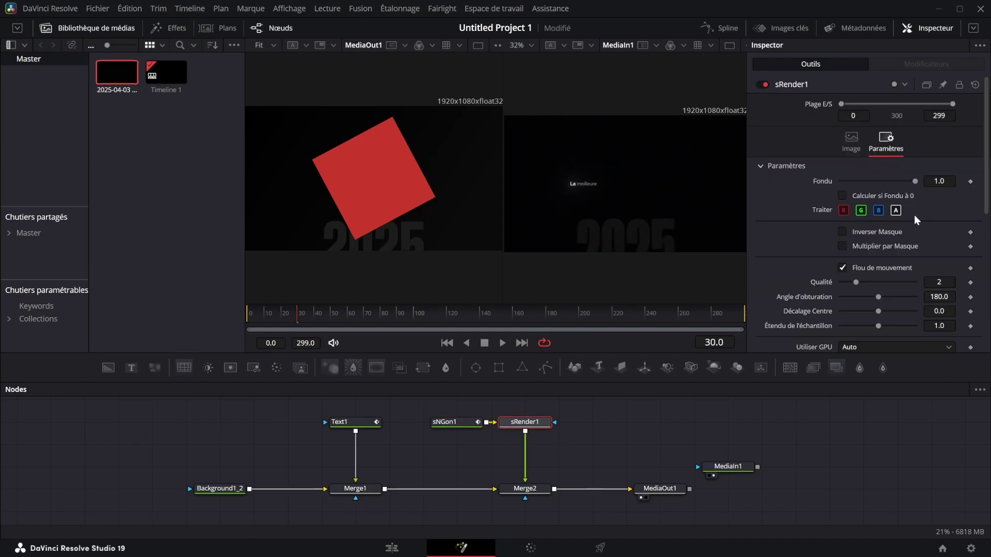
left_click(445, 422)
Step: Insert an Image par image node between sRender1 and Merge2, and play the animation to check its stepped motion
left_click(527, 422)
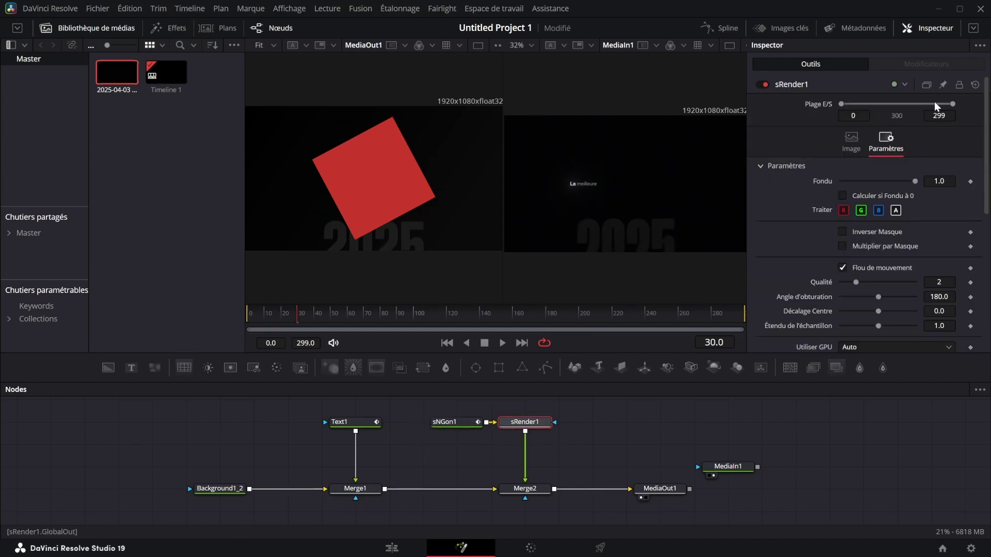
mouse_move(356, 312)
left_mouse_down()
mouse_move(442, 291)
mouse_move(334, 304)
mouse_move(351, 304)
left_mouse_up()
key("shift+space")
type("IMAGE")
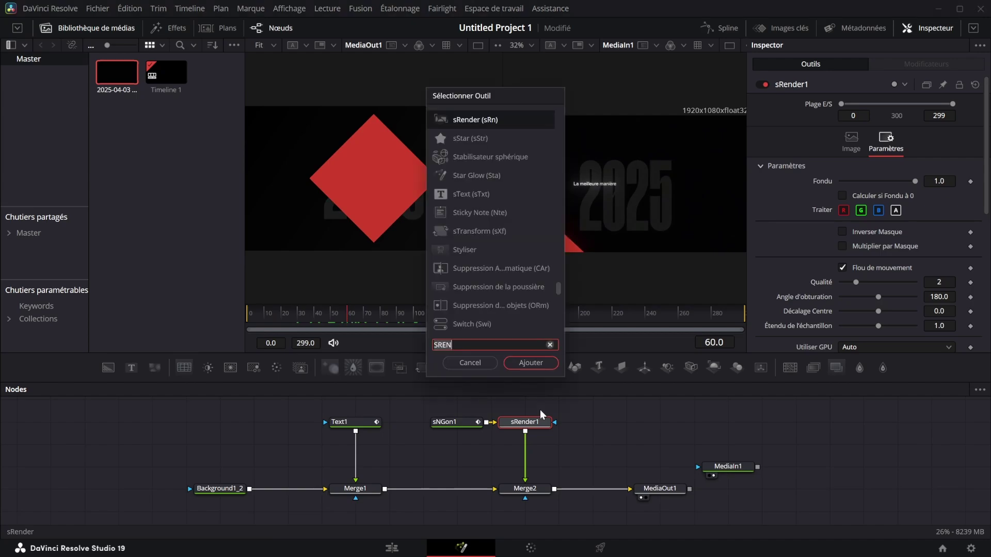
left_click(450, 136)
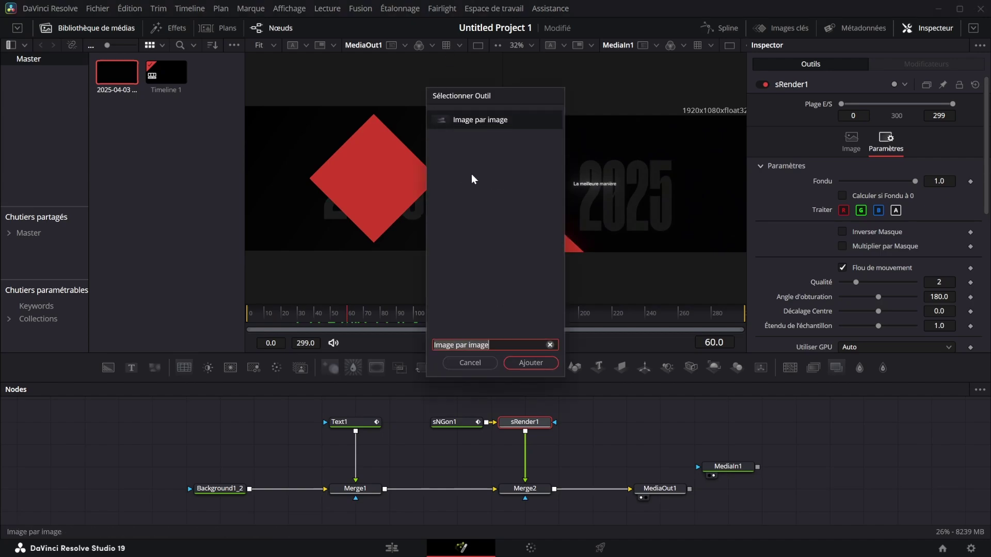
key("Return")
left_click_drag(346, 313, 187, 339)
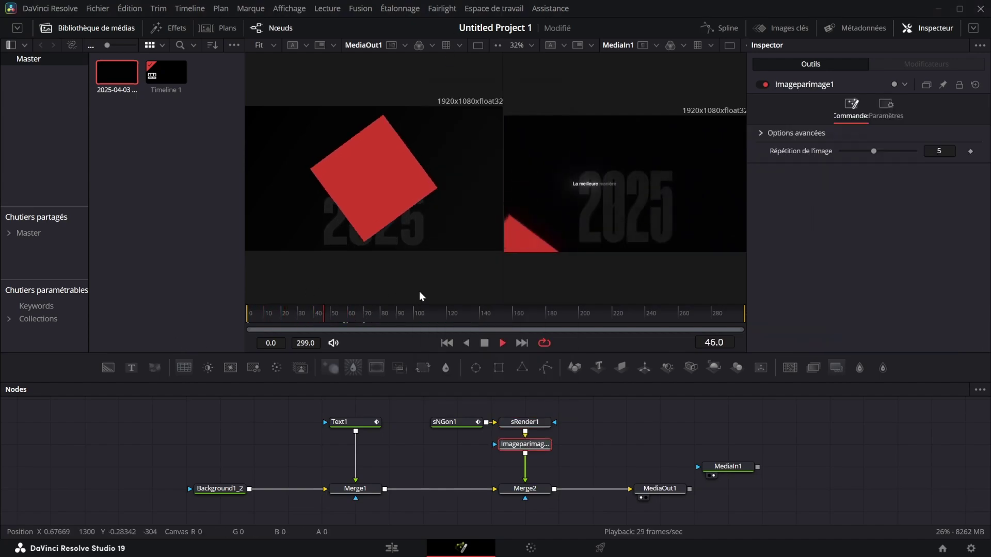
Step: Set the frame repetition of Imageparimage1 to 15 and preview the playback against the reference clip
left_click_drag(873, 151, 988, 155)
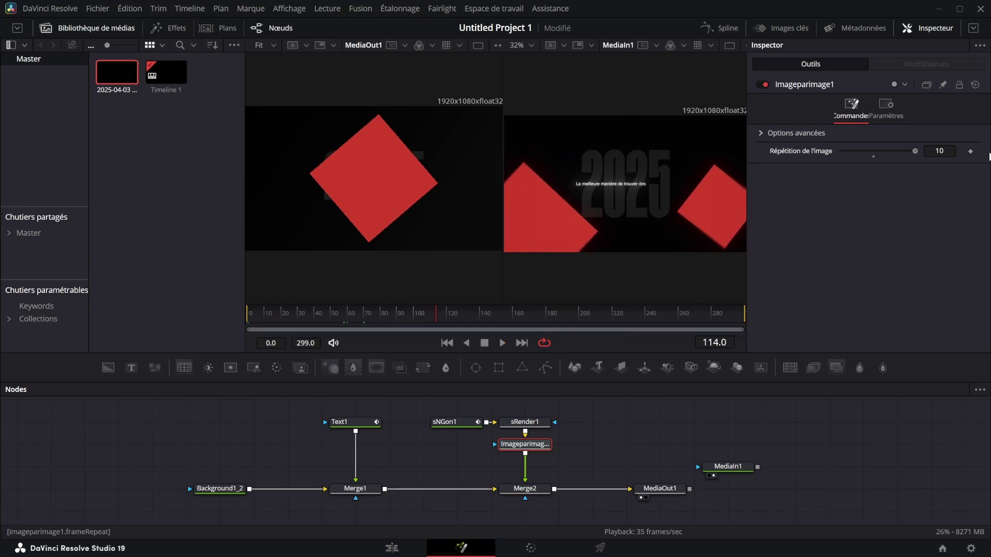
double_click(938, 151)
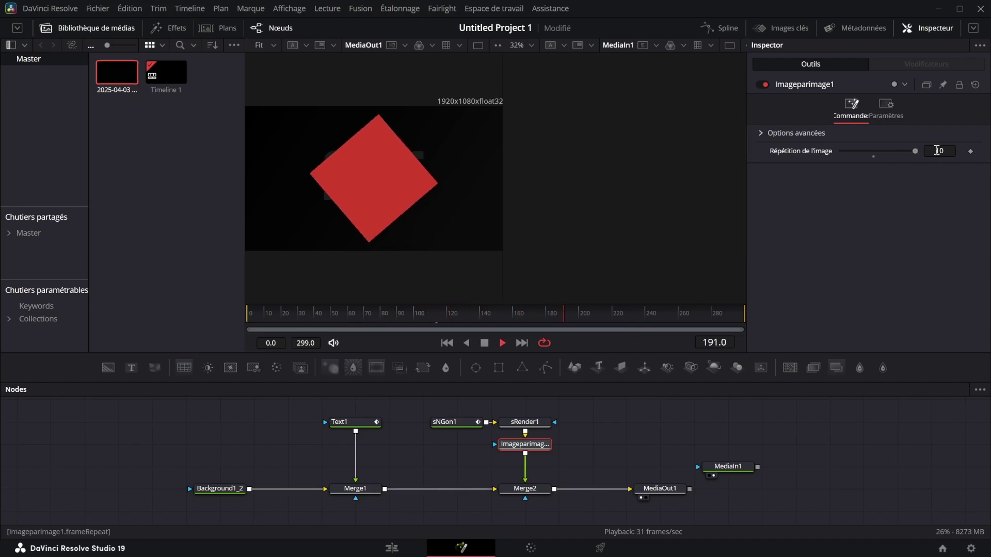
type("8")
left_click_drag(646, 317, 584, 321)
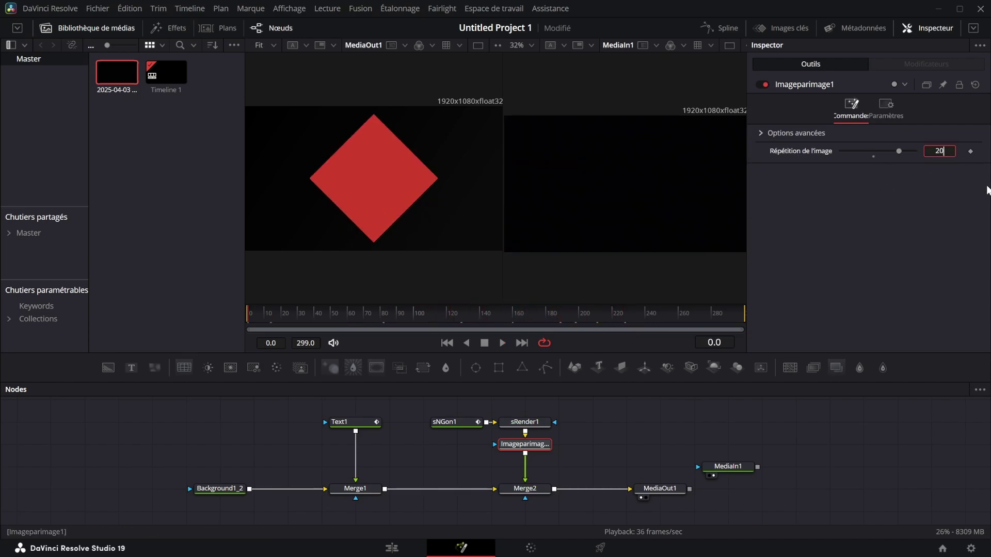
key("Return")
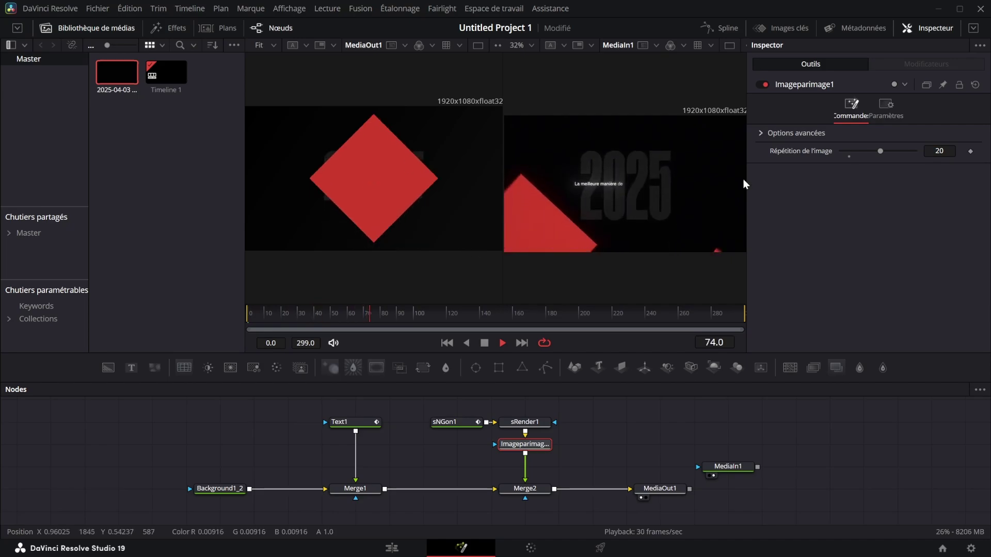
key("space")
left_click_drag(884, 152, 875, 150)
key("space")
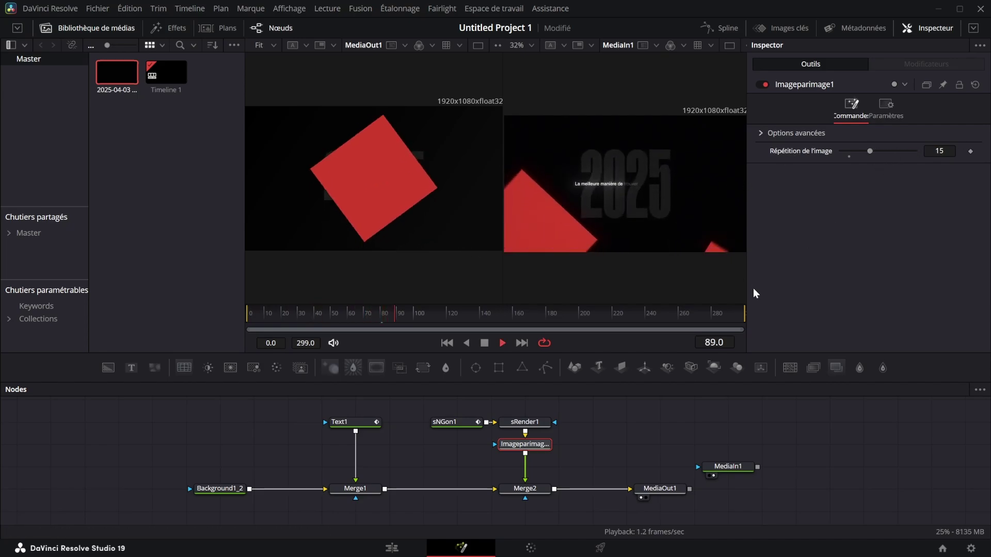
key("space")
left_click_drag(447, 316, 386, 319)
Step: Duplicate the sNGon1, sRender1 and Imageparimage1 nodes and merge the copy over the Merge2 result, making room ahead of MediaOut1
left_click_drag(734, 469, 869, 468)
left_click(666, 495)
left_click_drag(666, 495, 768, 494)
left_click_drag(580, 449, 445, 400)
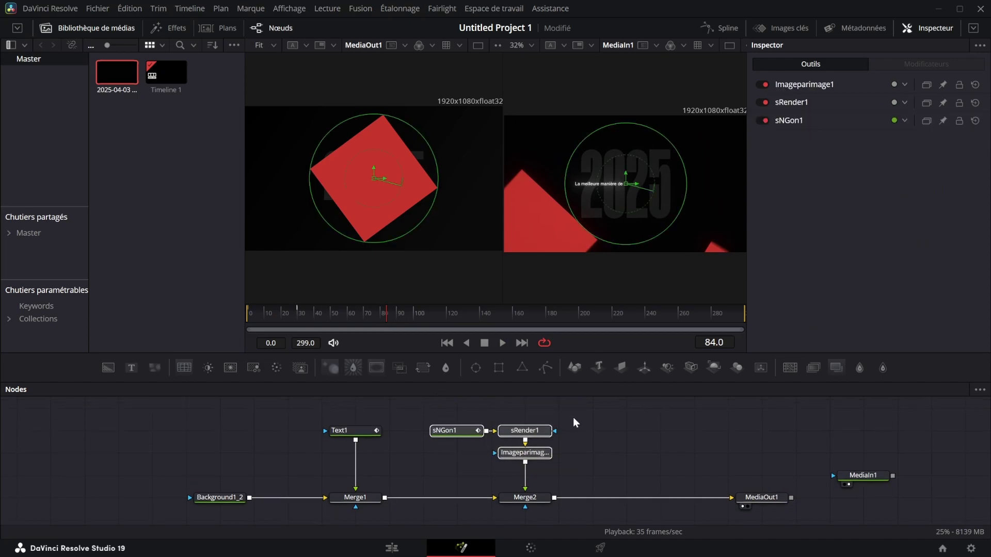
key("ctrl+c")
key("ctrl+v")
left_click_drag(631, 444, 554, 498)
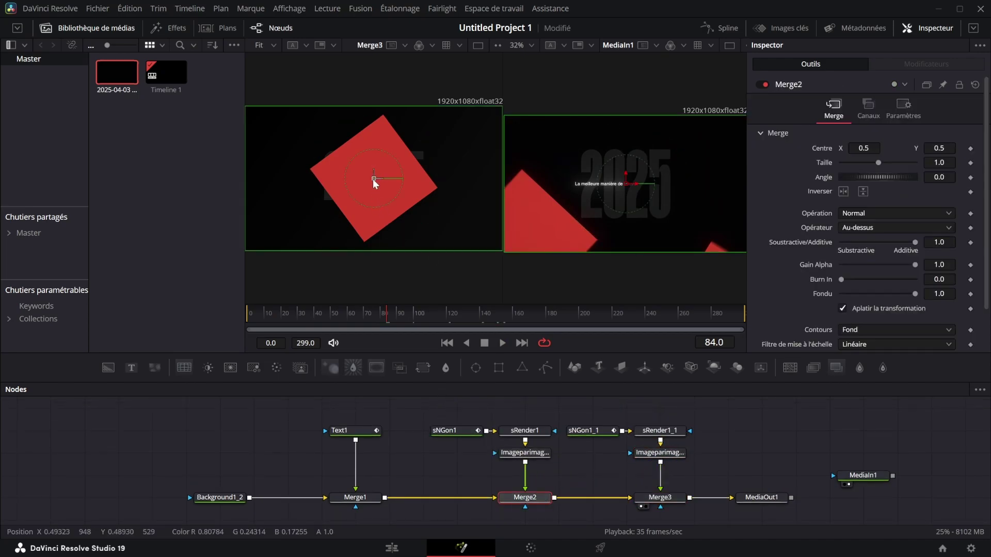
Step: Position the Merge2 square at about X 0.10, Y 0.19, and the Merge3 square at about X 0.88, Y 0.65 with size 0.72
left_click_drag(374, 179, 271, 226)
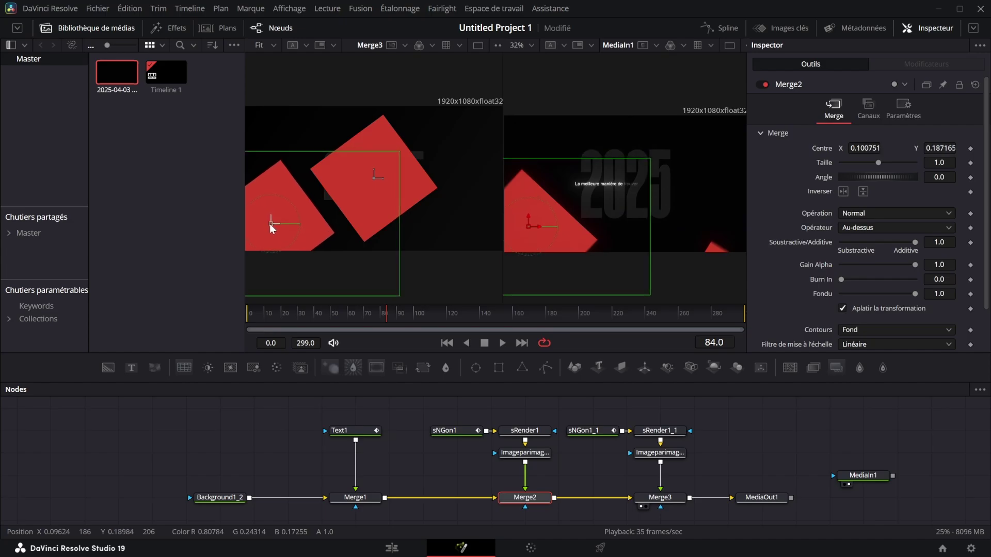
left_click(660, 498)
left_click_drag(380, 175, 473, 216)
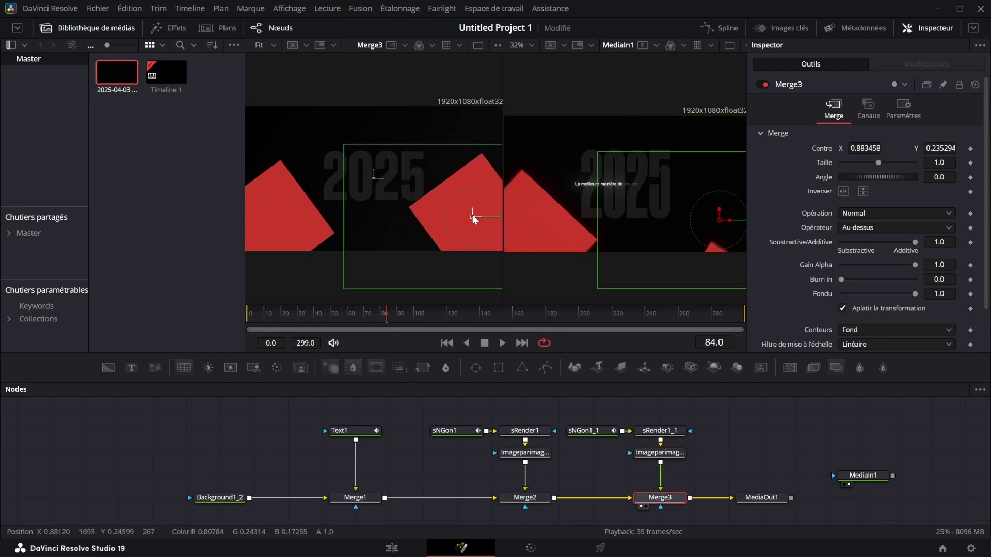
left_click_drag(878, 162, 868, 162)
left_click_drag(413, 316, 501, 316)
left_click_drag(470, 208, 471, 147)
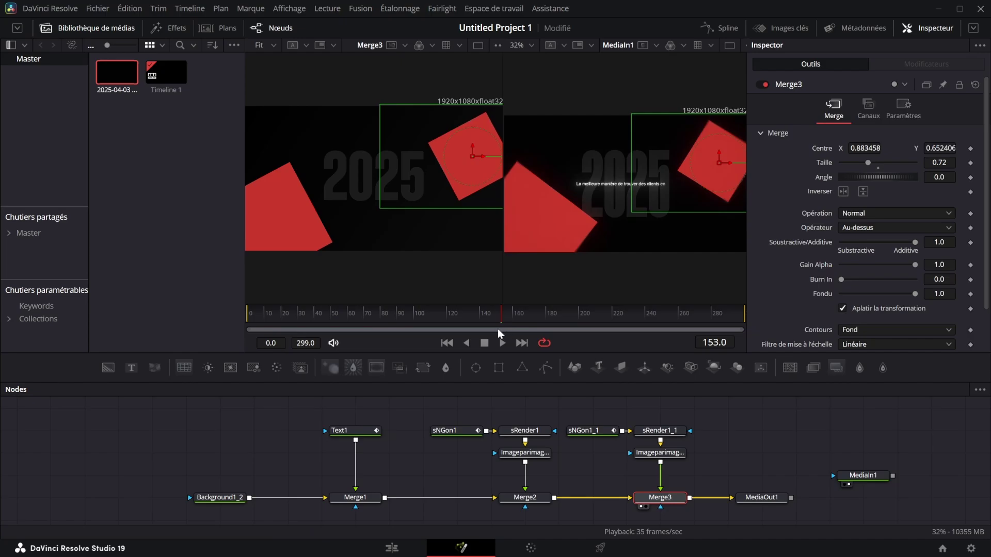
Step: Enlarge the 2025 text by setting the Merge1 size to 1.32
left_click(355, 498)
left_click_drag(875, 160, 878, 159)
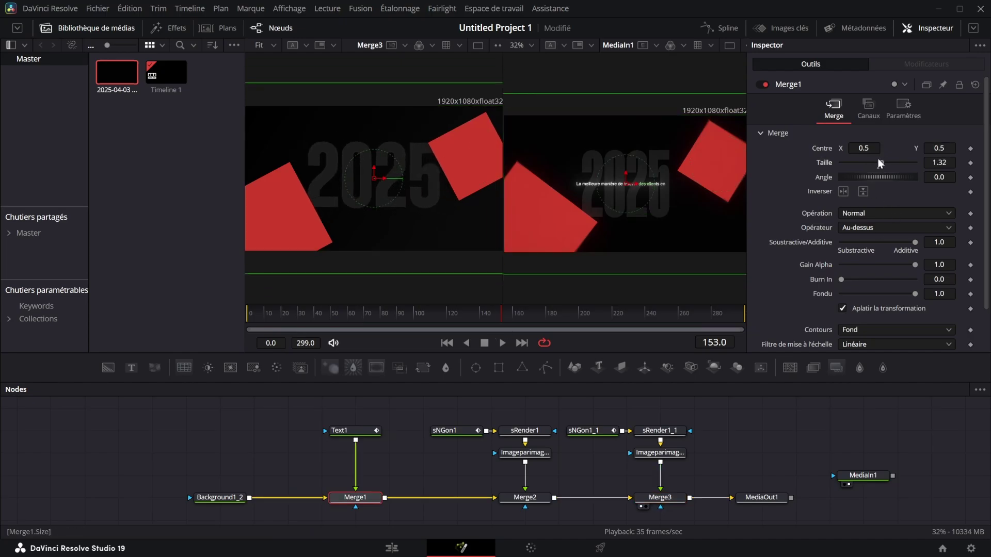
Step: Keyframe the Merge2 centre so its square rises from below the frame at frame 0 to its current position around frame 50
left_click_drag(401, 316, 251, 316)
left_click(525, 497)
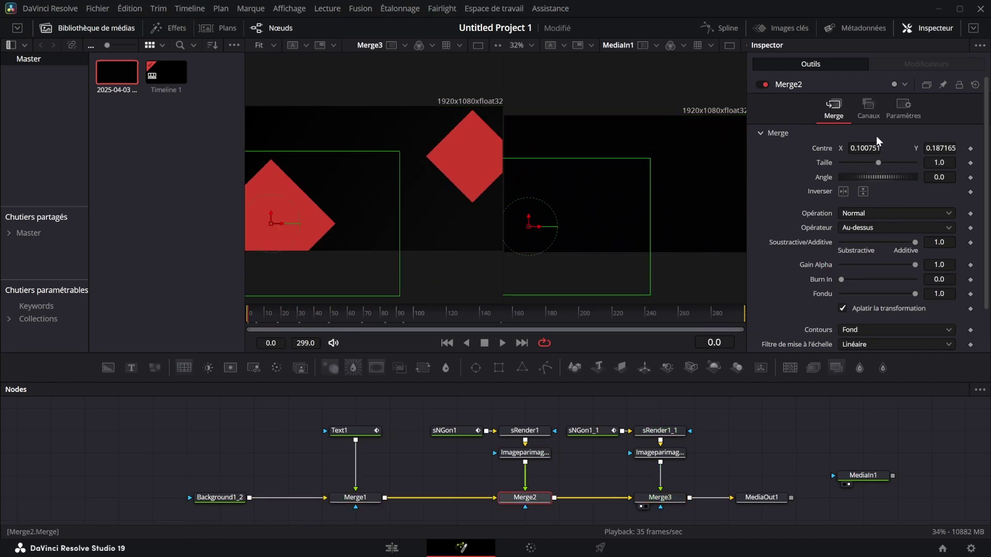
left_click(970, 148)
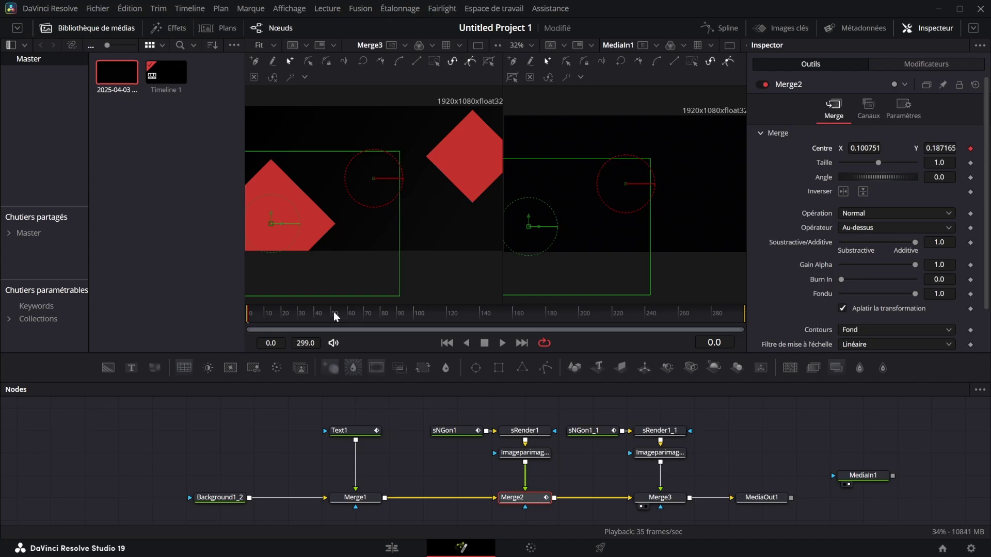
left_click(335, 315)
left_click(963, 148)
left_click_drag(940, 148, 535, 206)
Step: Keyframe the Merge3 centre so its square rises from below the frame at frame 30 to its current position around frame 140
left_click(660, 496)
key("space")
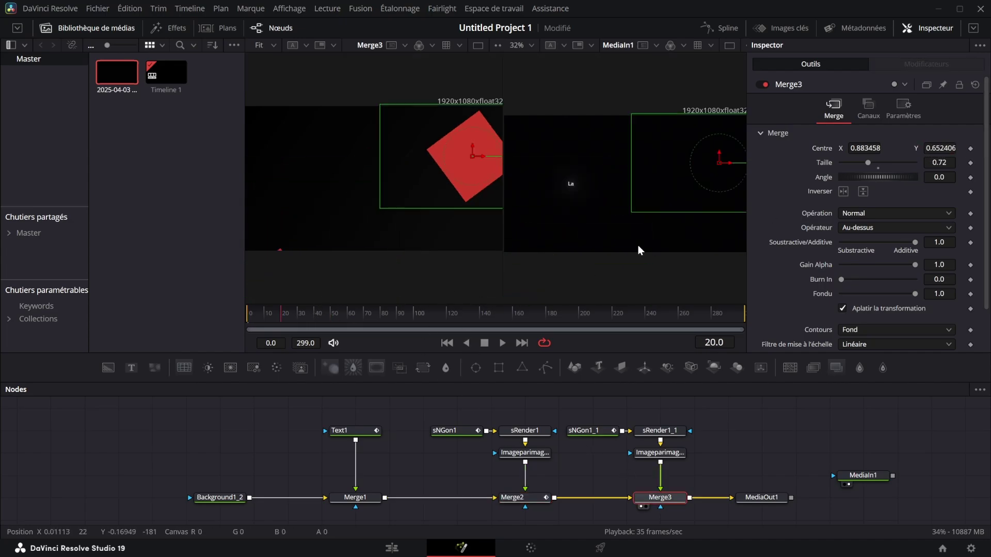
left_click_drag(300, 320, 298, 320)
left_click(970, 148)
left_click_drag(463, 320, 479, 320)
left_click(964, 148)
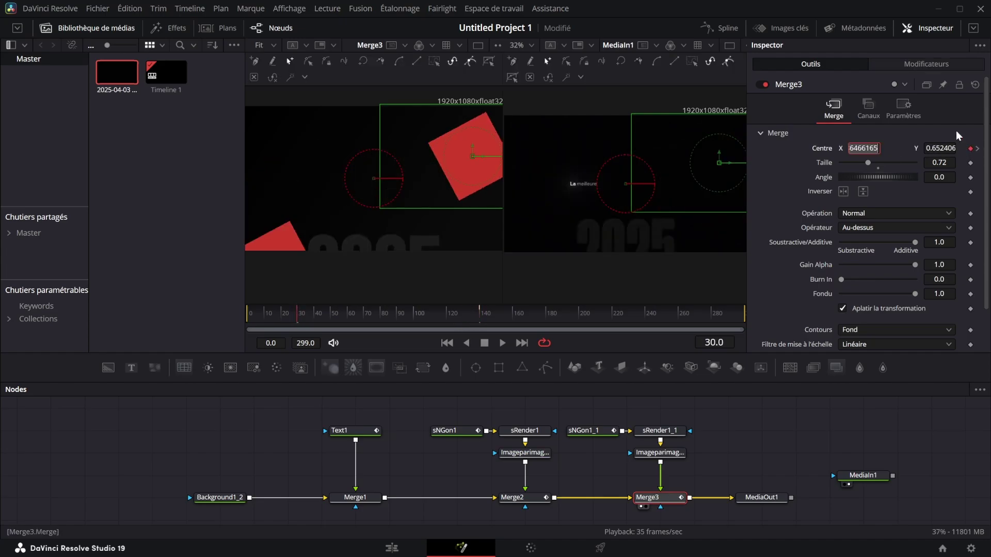
left_click_drag(949, 148, 568, 148)
left_click_drag(313, 314, 484, 326)
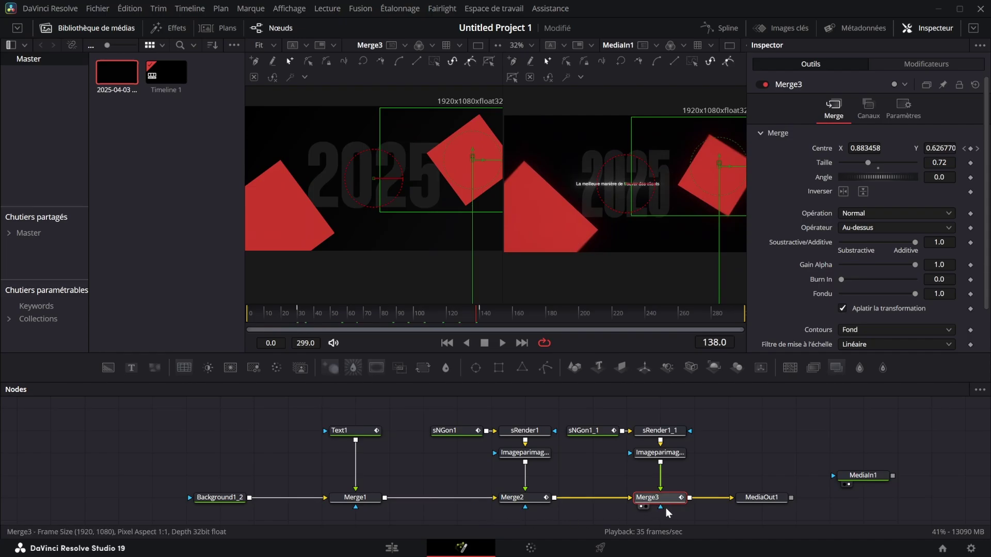
Step: Ease the position curves of Text1, Merge2 and Merge3 together in the Spline editor with an Ease In of 74.3
left_click_drag(704, 518, 602, 502)
left_click_drag(516, 500, 515, 499)
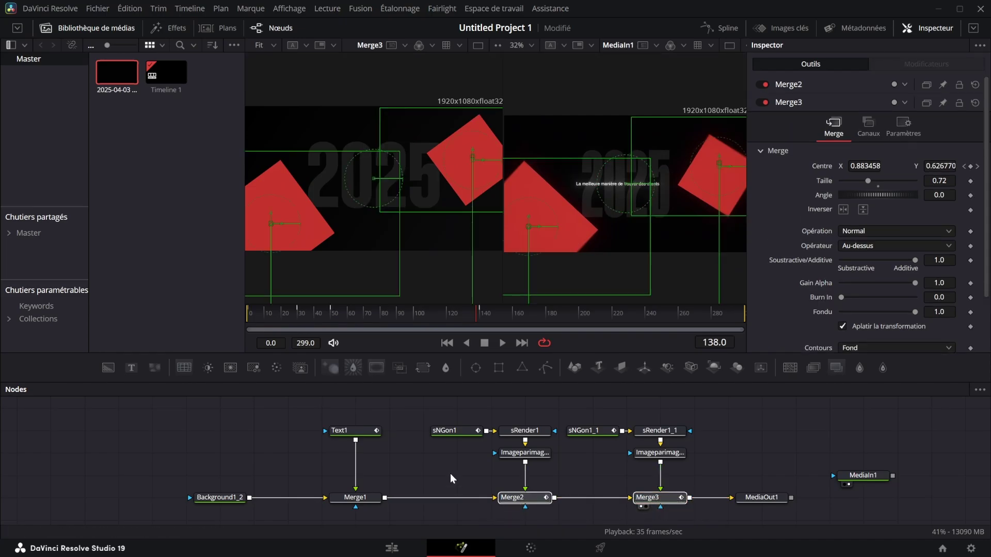
left_click(355, 431, "ctrl")
left_click(720, 28)
left_click(936, 390)
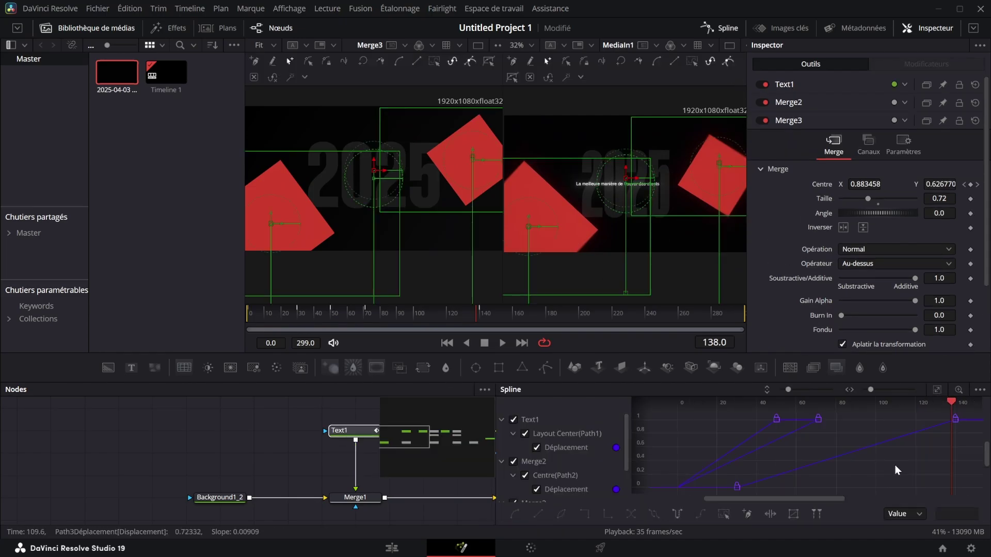
key("ctrl+a")
key("f")
key("t")
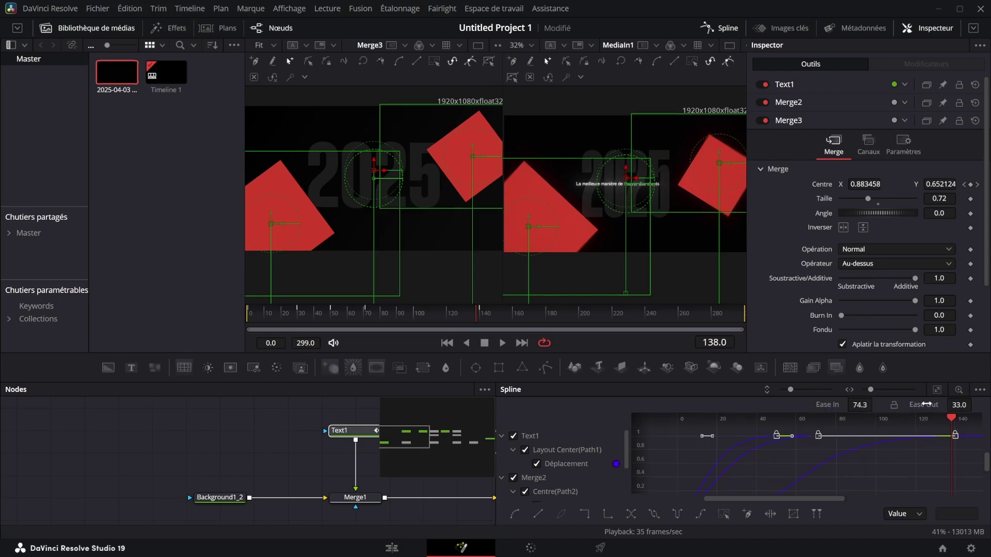
left_click(720, 29)
left_click(749, 467)
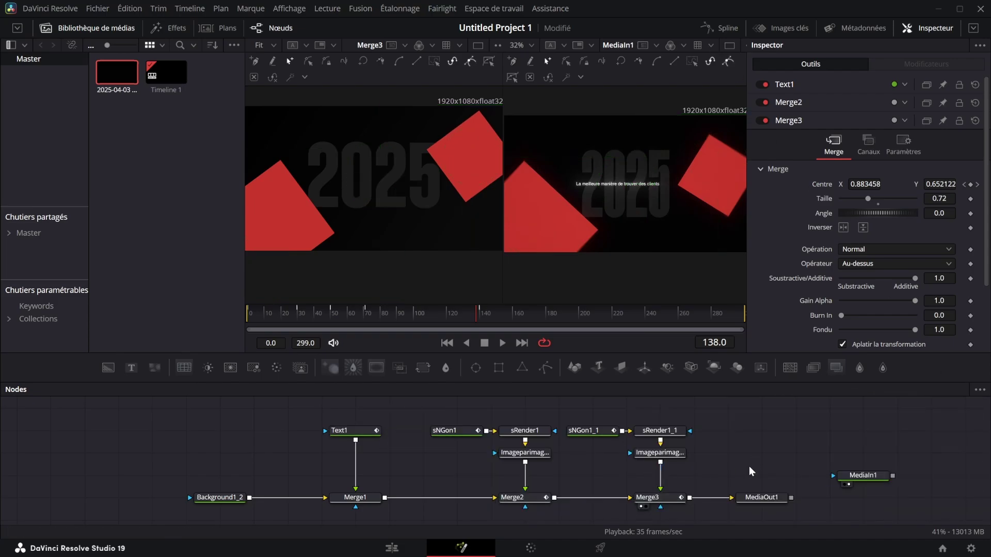
Step: Turn on motion blur for the Merge2, Merge3 and Text1 nodes
left_click_drag(704, 524, 491, 497)
left_click(903, 126)
left_click(842, 274)
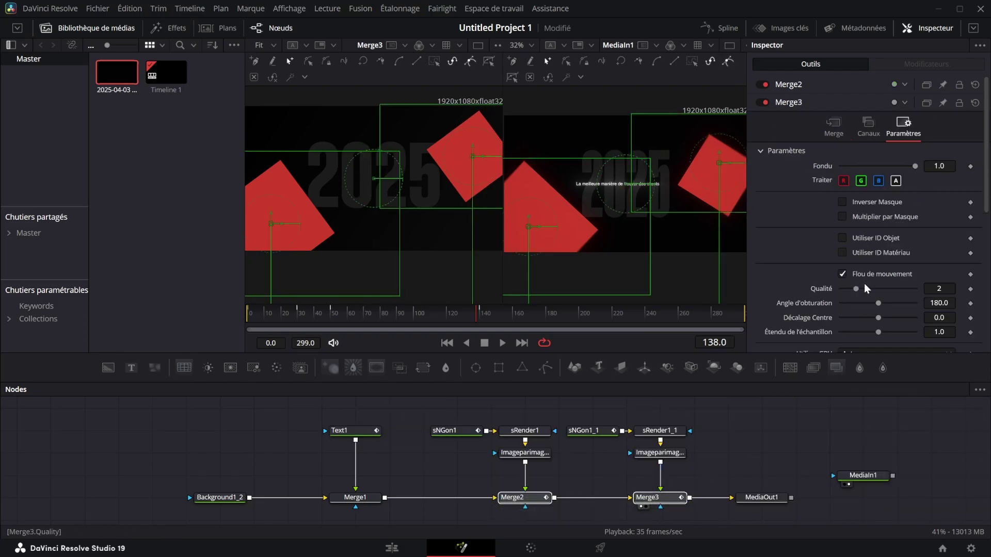
left_click(789, 84)
left_click(842, 257)
left_click(355, 430)
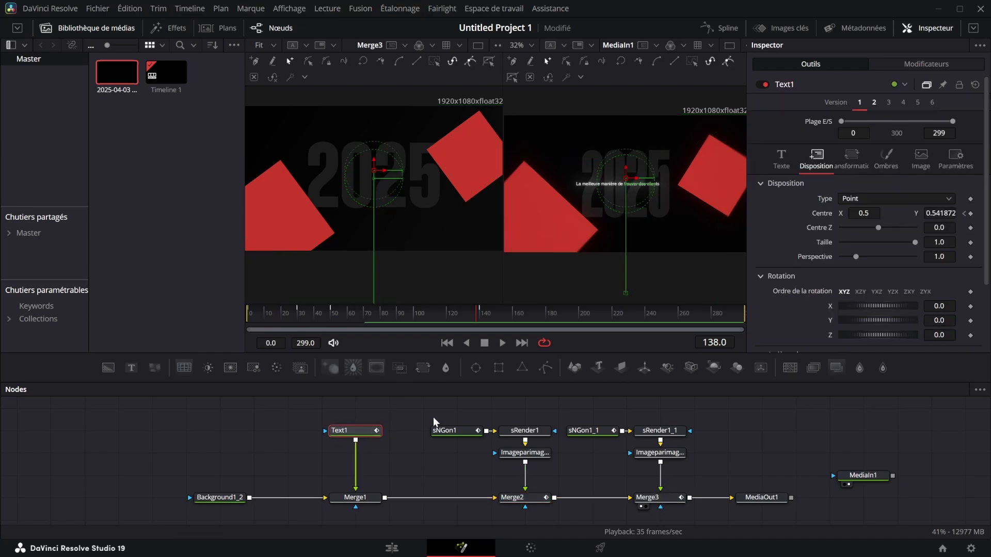
left_click(955, 159)
Step: Add a Soft Glow node after each Image par image node, giving the first a gain of about 0.43 and a glow size of 53.5
left_click(525, 453)
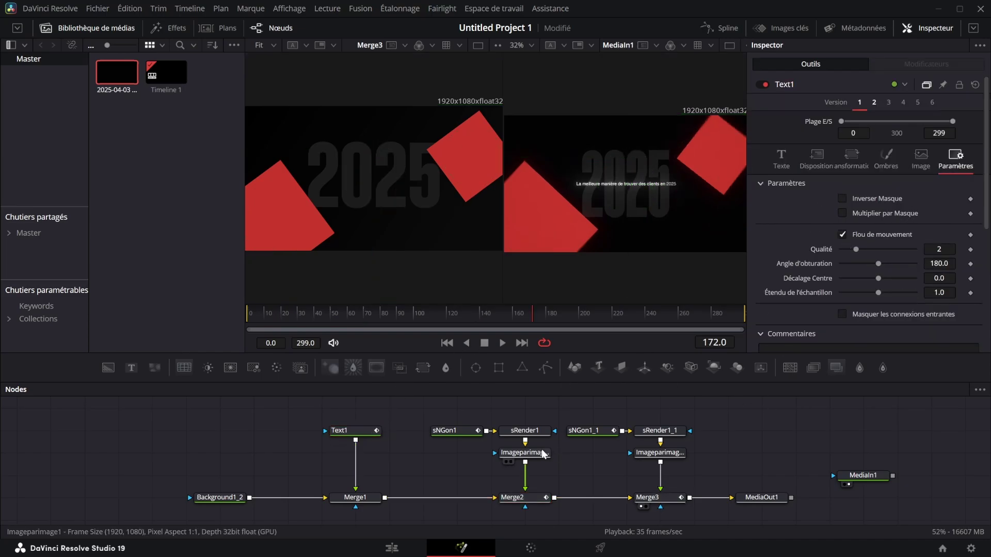
left_click(861, 368)
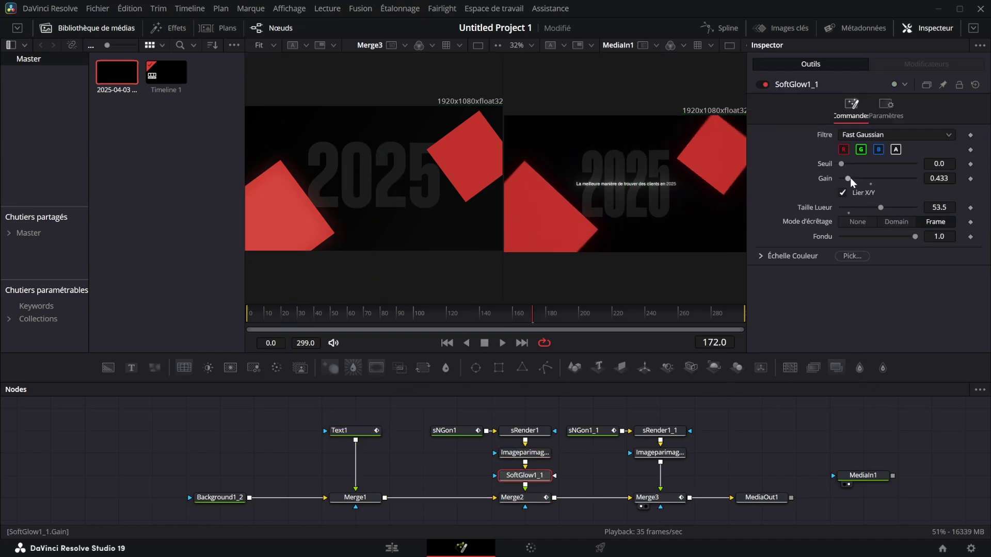
left_click(660, 452)
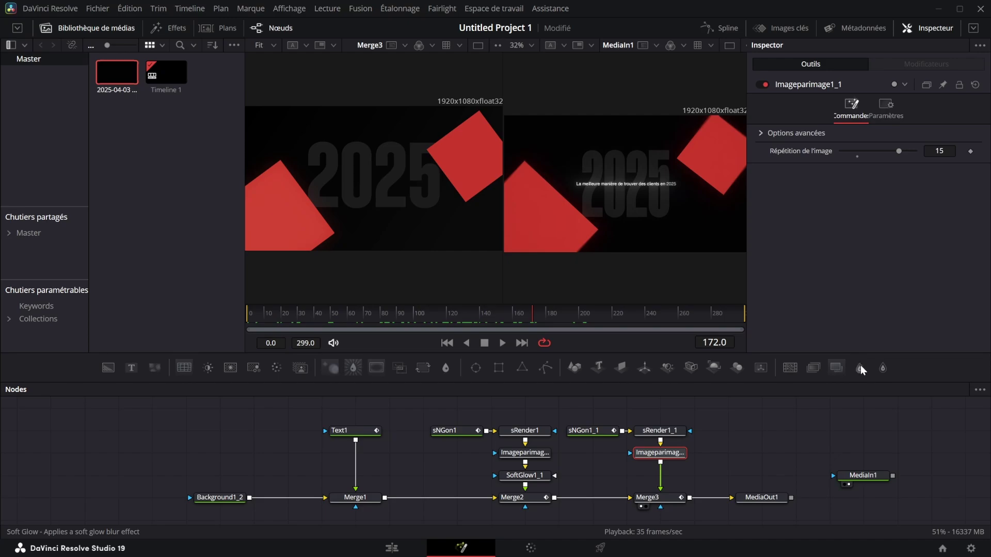
left_click(861, 368)
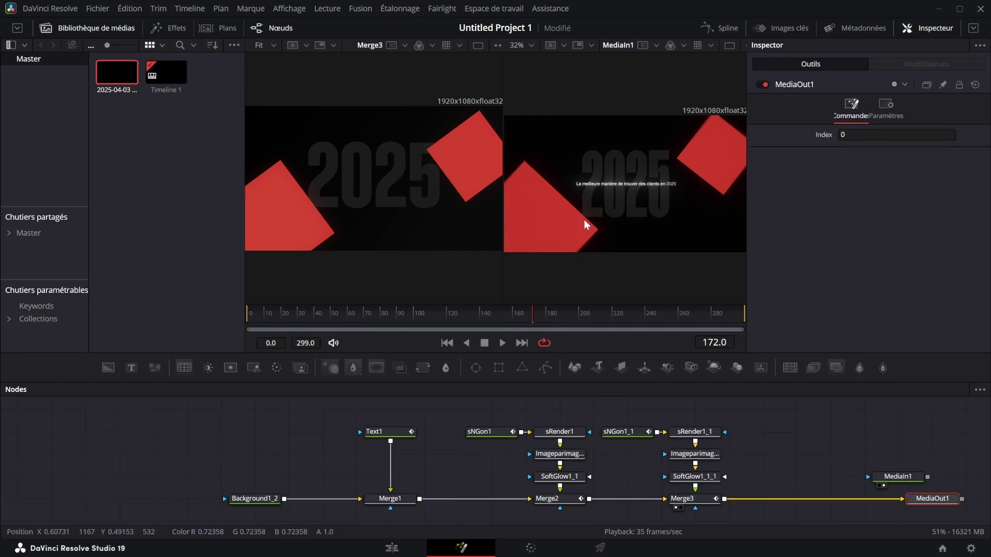
Step: Add a text node reading "La meilleure manière de trouver des clients en 2025" and merge it over the Merge3 result ahead of MediaOut1
left_click_drag(481, 318, 273, 317)
left_click_drag(689, 456, 520, 480)
left_click_drag(604, 432, 722, 543)
left_click_drag(682, 483, 784, 484)
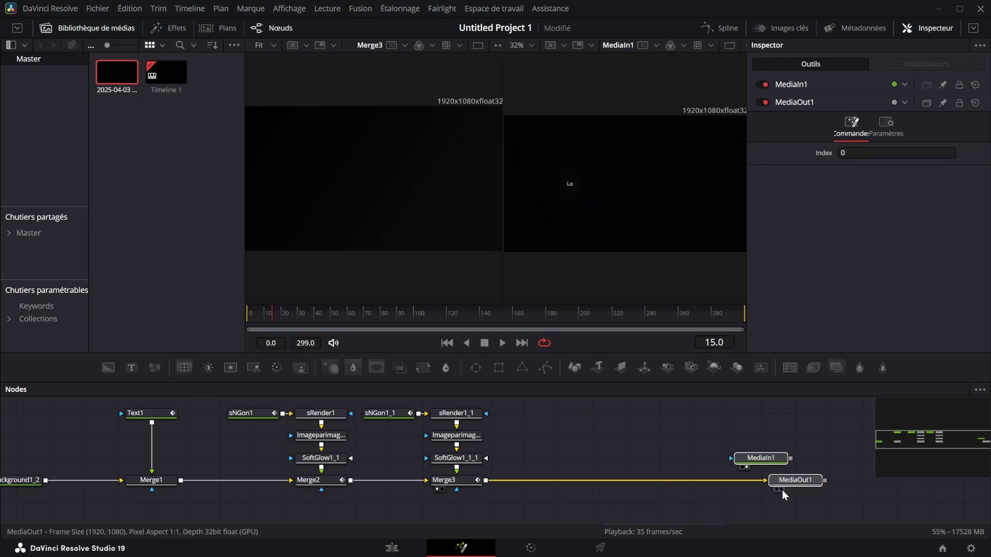
left_click(416, 438)
left_click(133, 367)
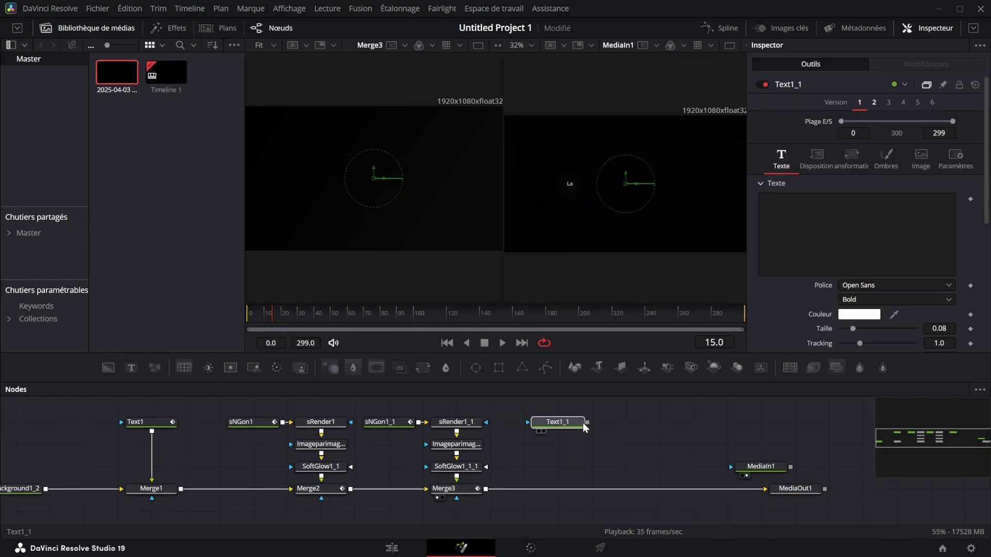
left_click_drag(581, 424, 486, 490)
key("1")
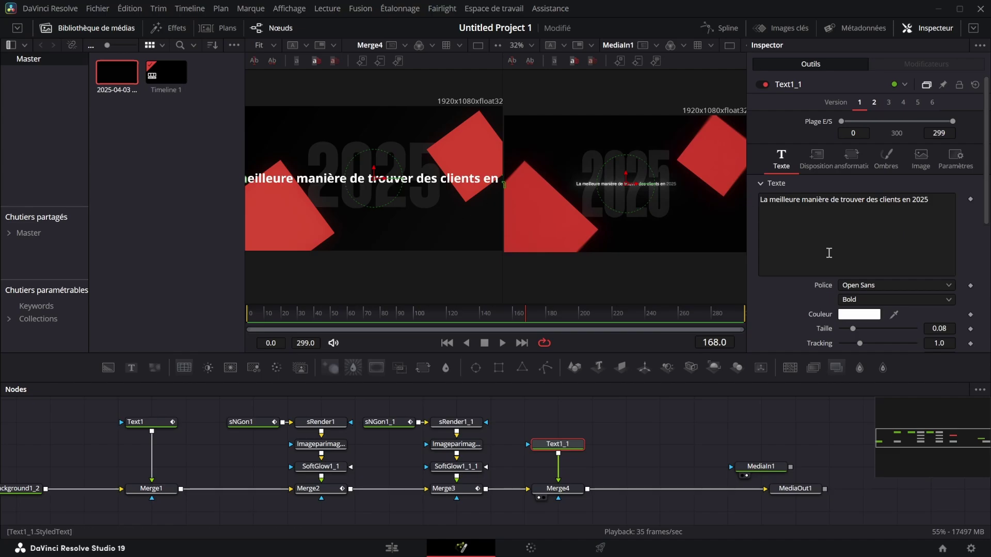
Step: Set the sentence's font to Montserrat Medium Italic and its size to 0.0332
left_click(860, 286)
scroll(886, 182, "up", 13)
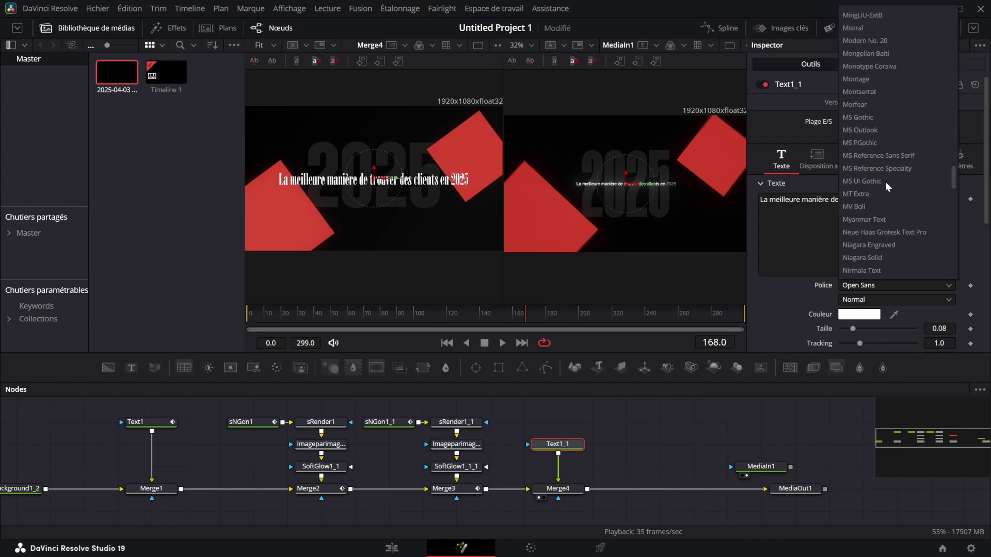
left_click(885, 205)
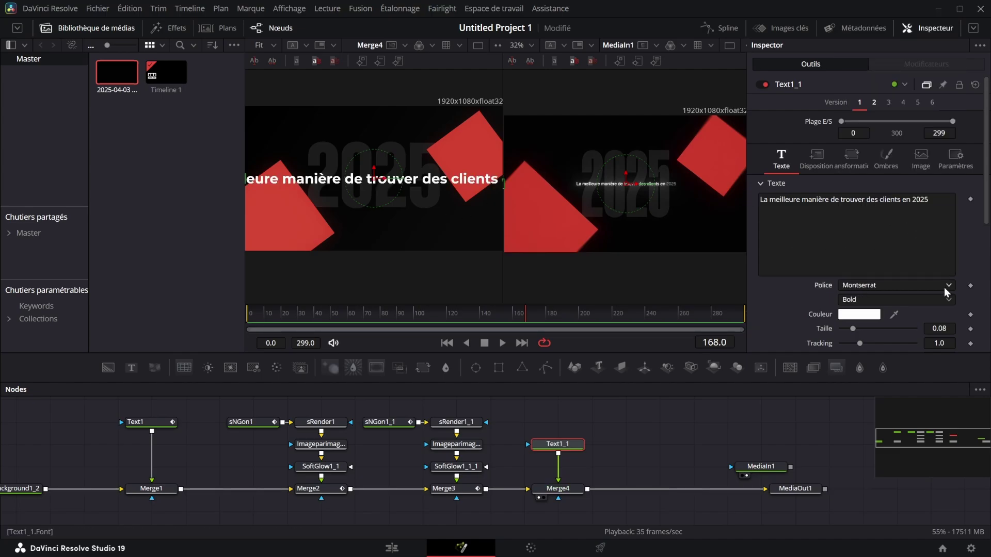
left_click(897, 299)
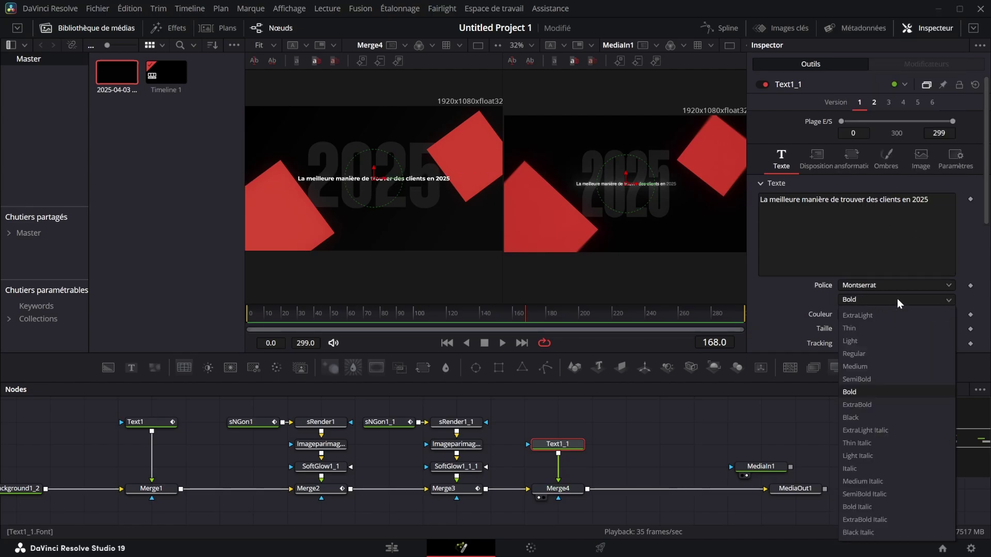
left_click(910, 483)
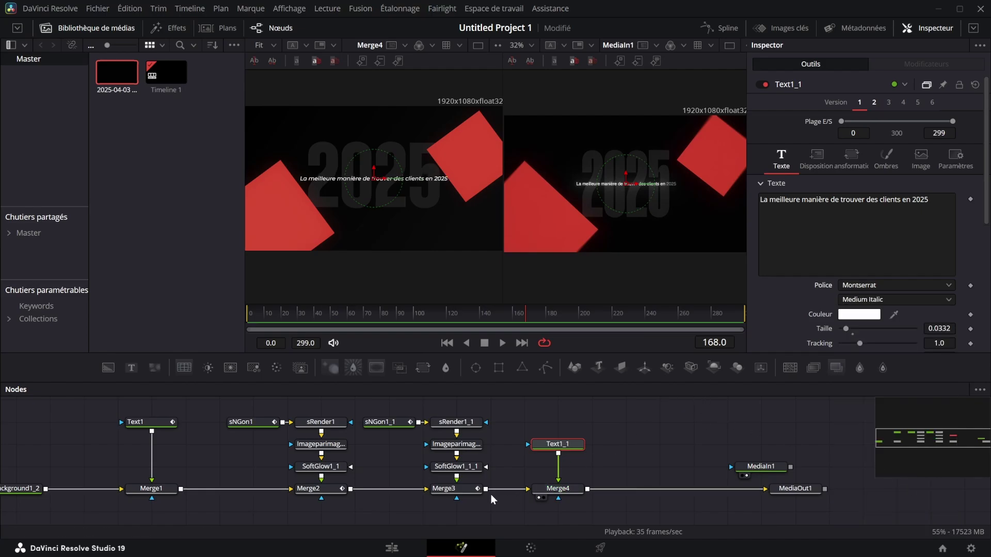
Step: Scale Merge3 to a size of 0.5 and reposition its red square at the frame 140 keyframe, to about X 0.893, Y 0.729
left_click(467, 489)
left_click_drag(897, 164, 859, 160)
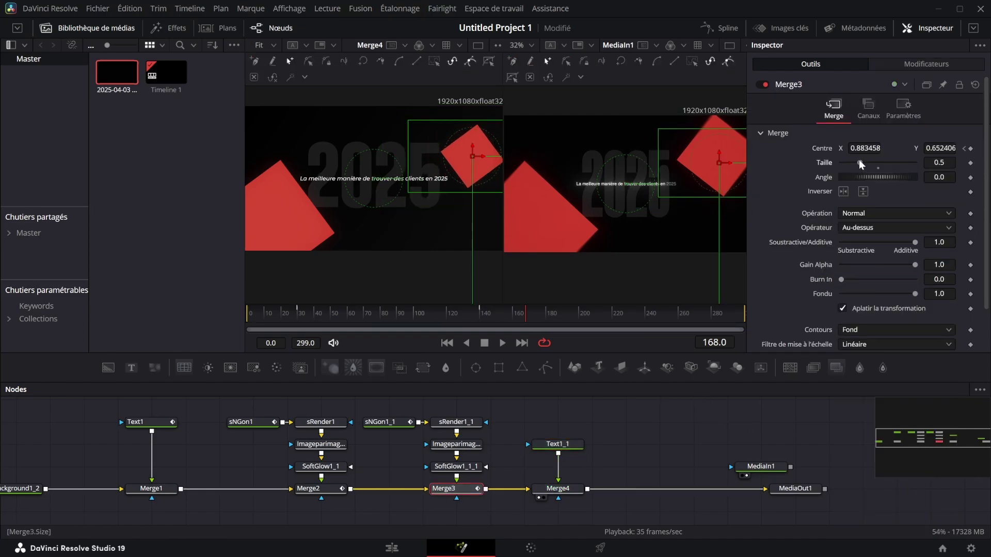
left_click(963, 148)
left_click_drag(496, 163, 486, 168)
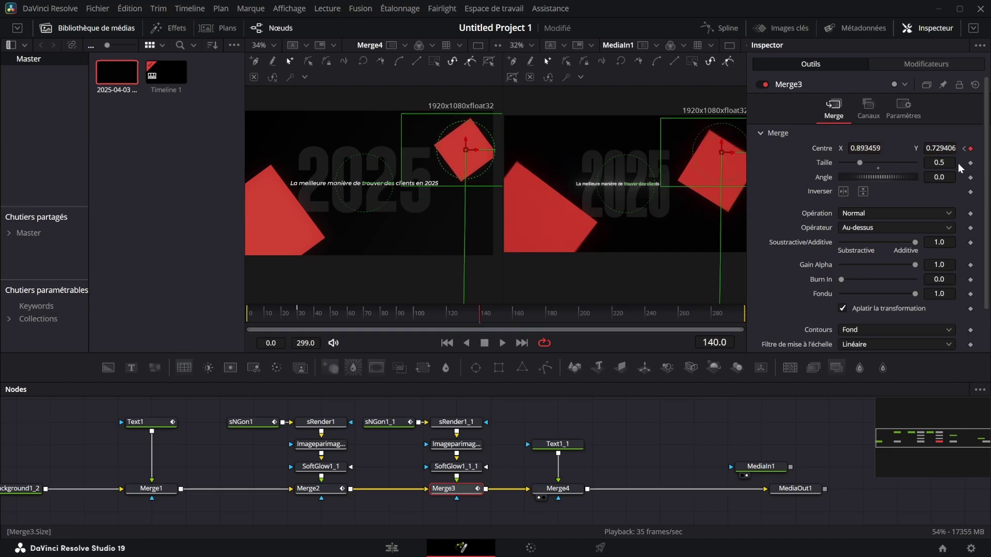
Step: Set the sentence's size to 0.0335 and nudge it into place over the 2025 text
left_click(365, 189)
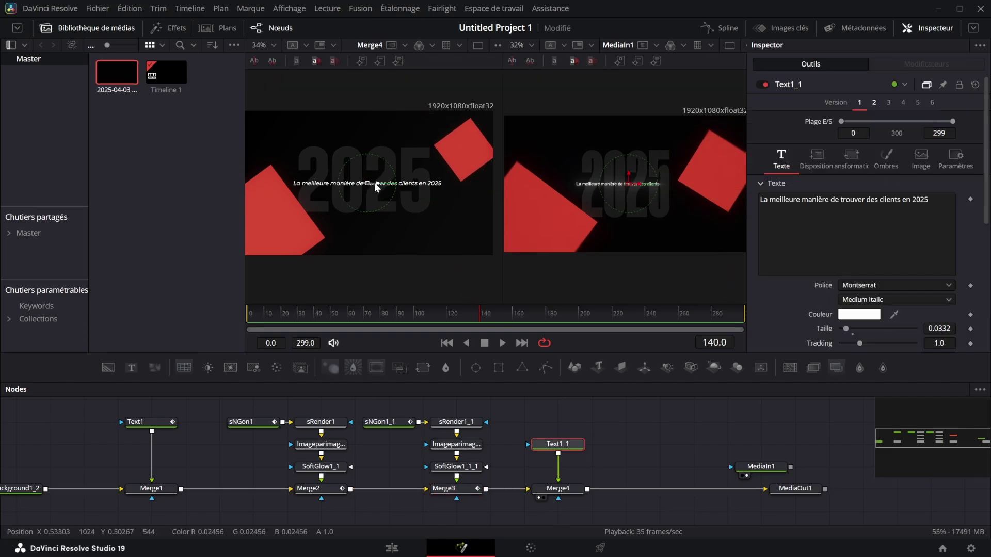
mouse_move(938, 328)
left_mouse_down()
mouse_move(959, 328)
mouse_move(939, 329)
left_mouse_up()
left_click_drag(365, 186, 367, 187)
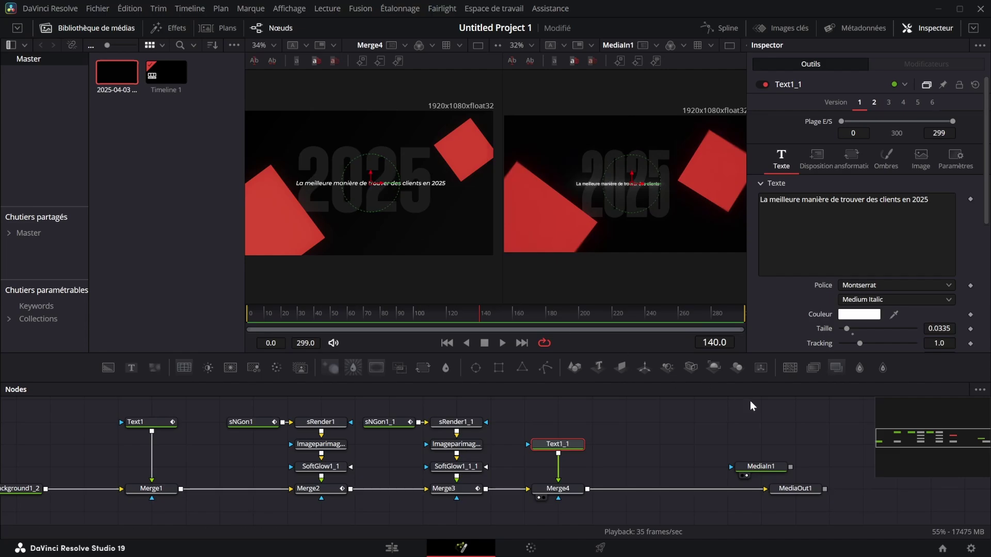
Step: Insert a Soft Glow node between Text1_1 and Merge4 with a gain of 1.024
left_click(859, 367)
left_click_drag(848, 178, 856, 179)
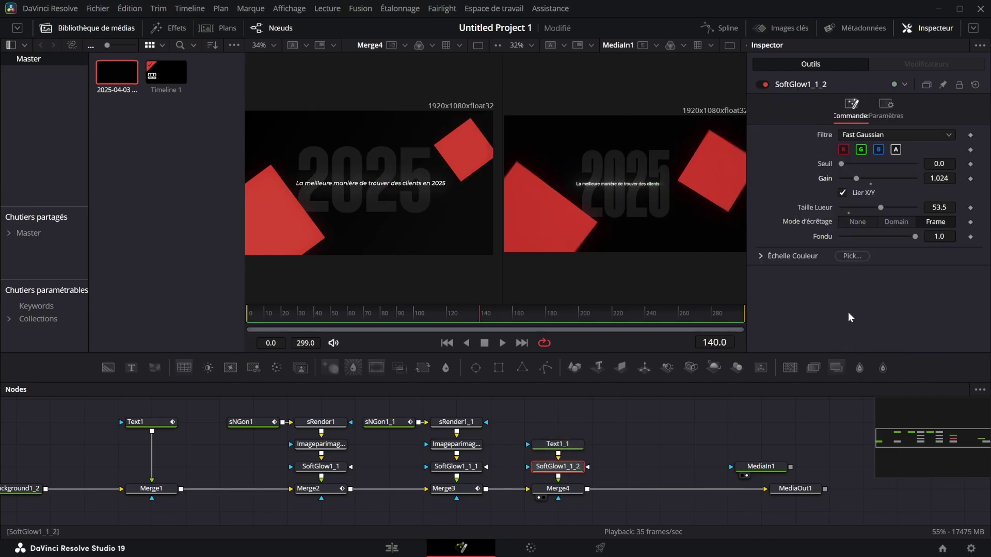
Step: Add a Follower modifier to the Text1_1 sentence at frame 0 and set its order to Courbe manuelle
left_click_drag(477, 313, 247, 313)
left_click(558, 443)
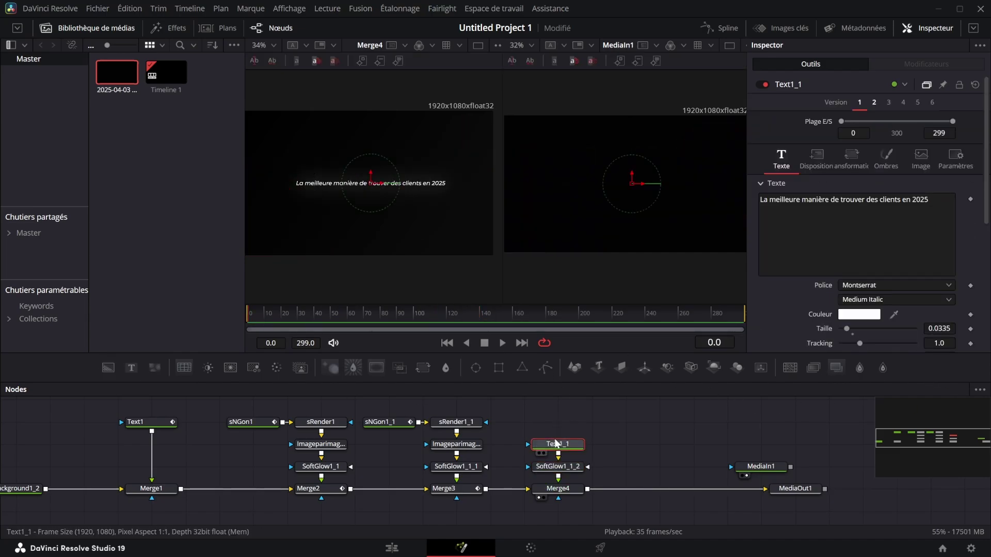
right_click(815, 231)
left_click(851, 304)
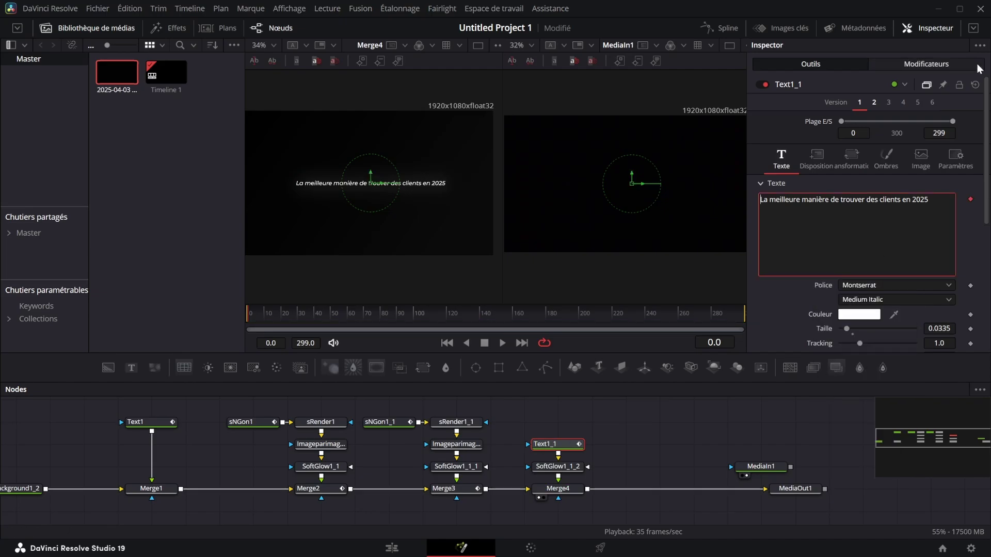
left_click(927, 64)
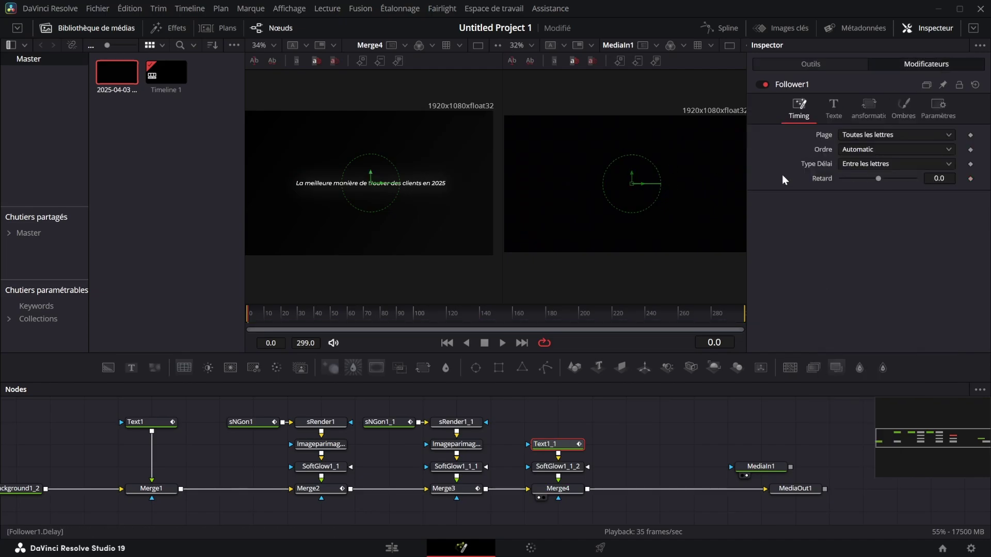
left_click(844, 149)
left_click(869, 254)
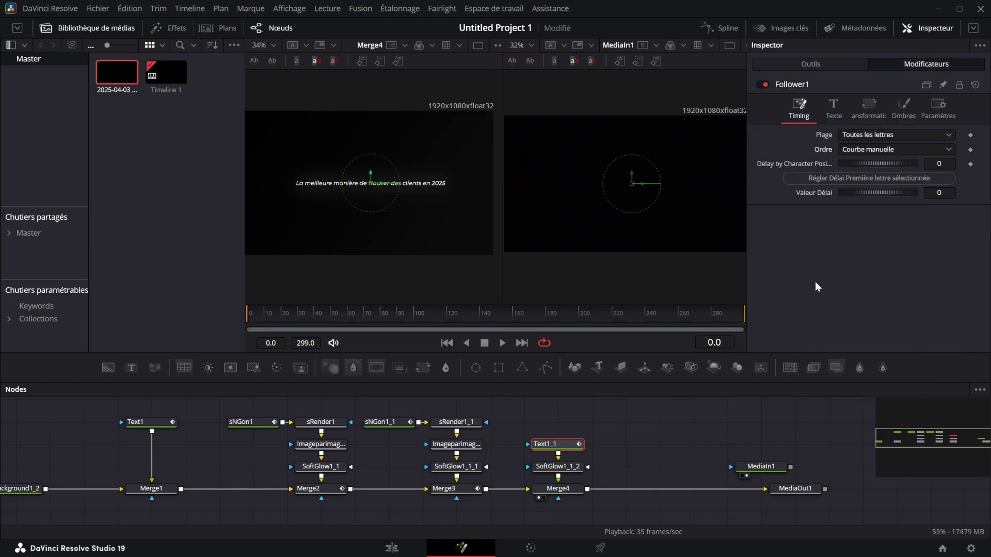
Step: Keyframe the Follower's delay by character position and give the word "La" a delay of 0
left_click_drag(279, 311, 245, 326)
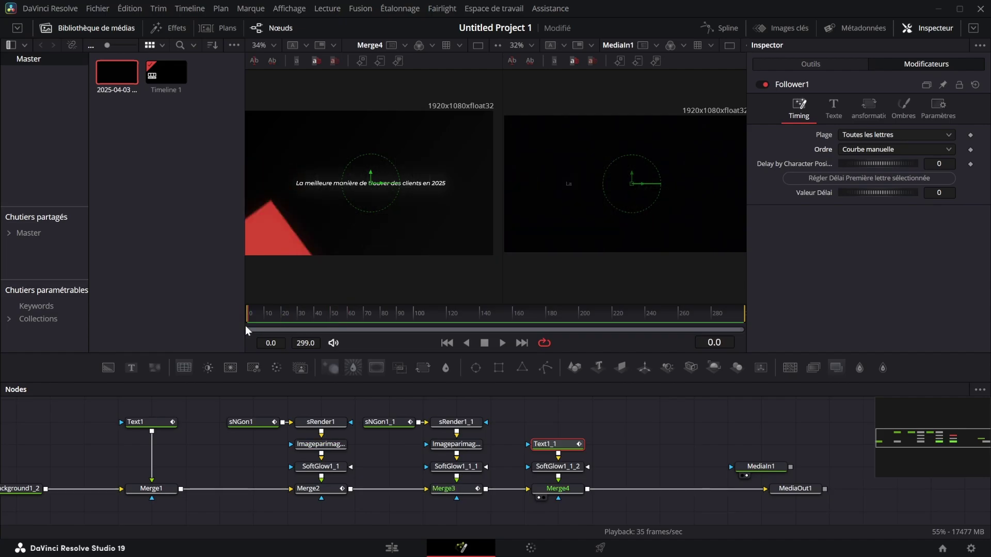
left_click(811, 64)
left_click(898, 64)
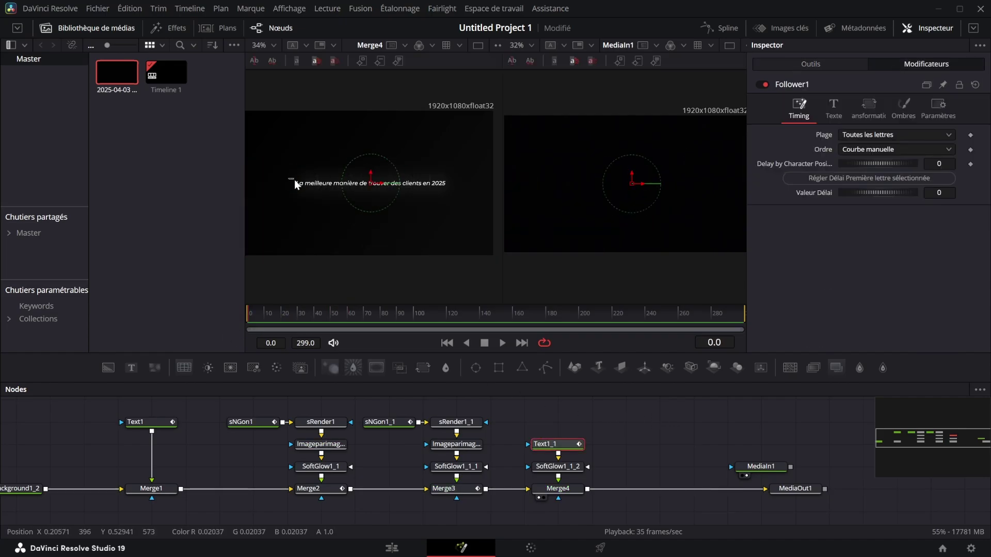
left_click_drag(289, 177, 302, 188)
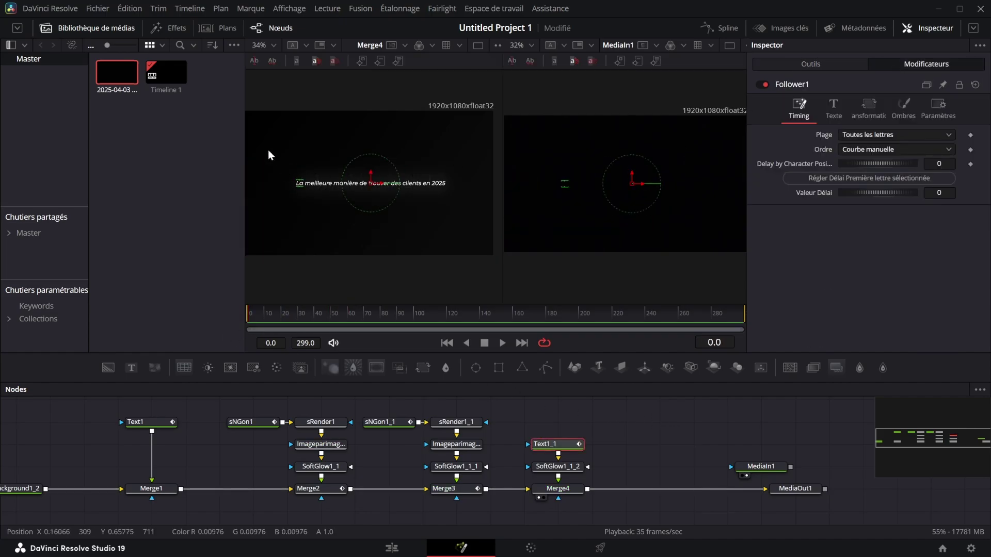
left_click(970, 163)
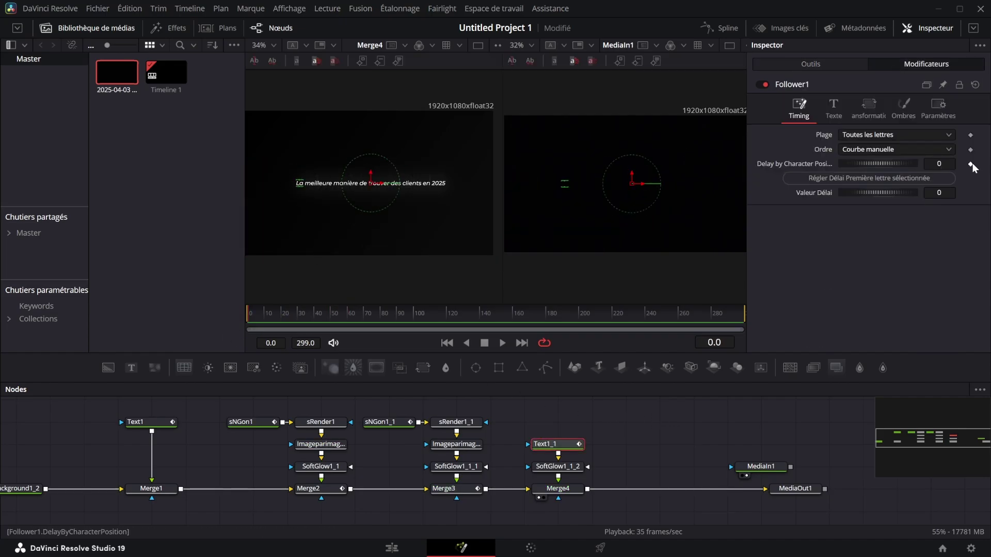
left_click(848, 180)
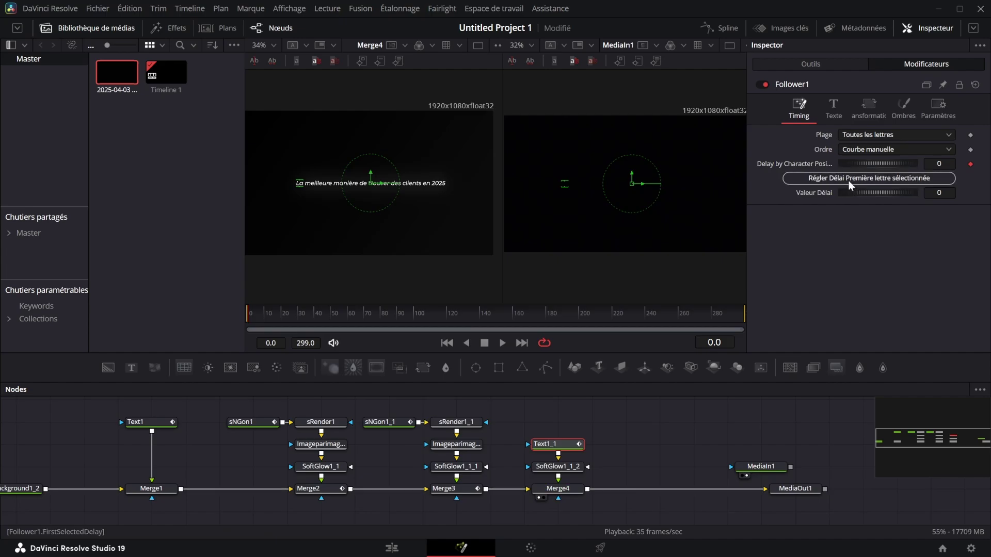
Step: Give the word "meilleure" a Follower delay of 10
left_click_drag(333, 197, 292, 181)
scroll(333, 181, "up", 2)
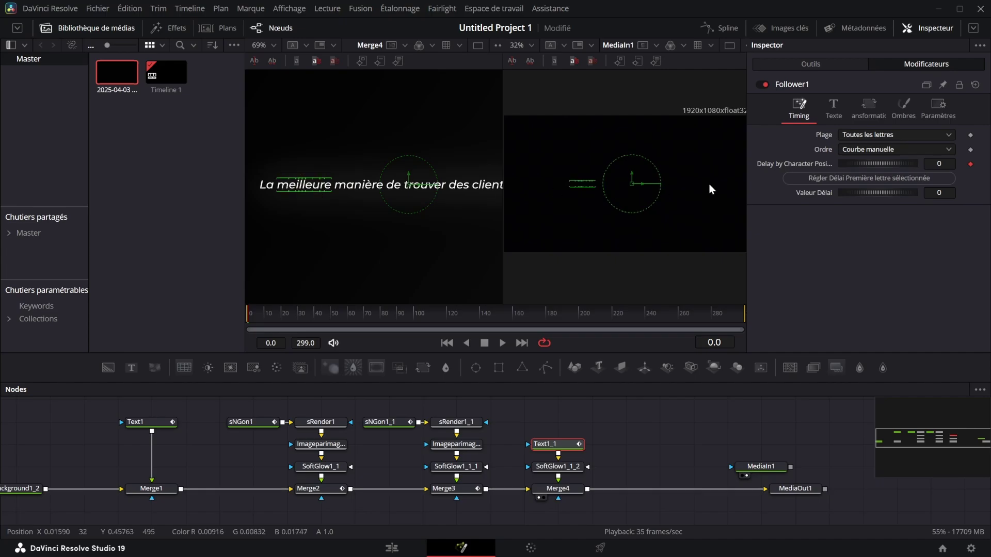
left_click(928, 192)
type("10")
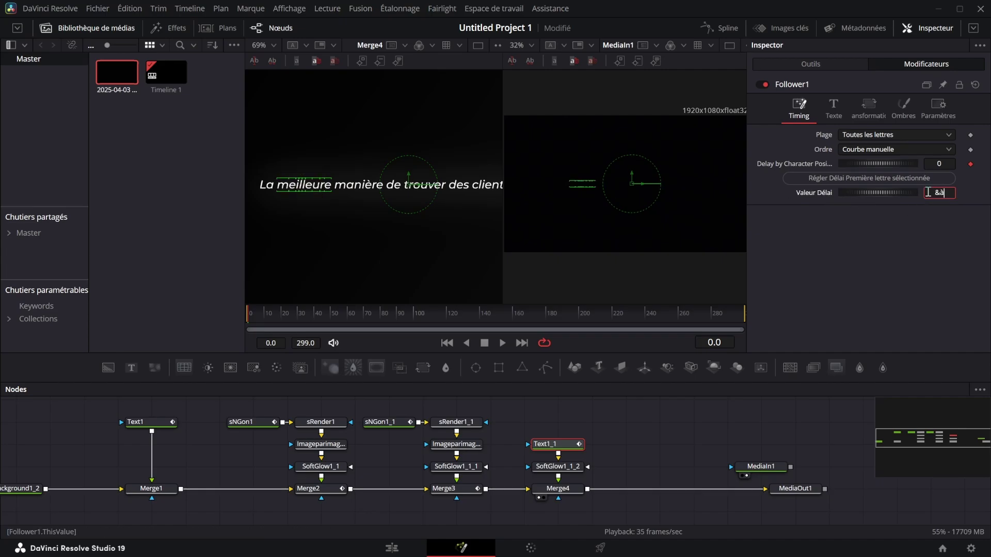
key("Return")
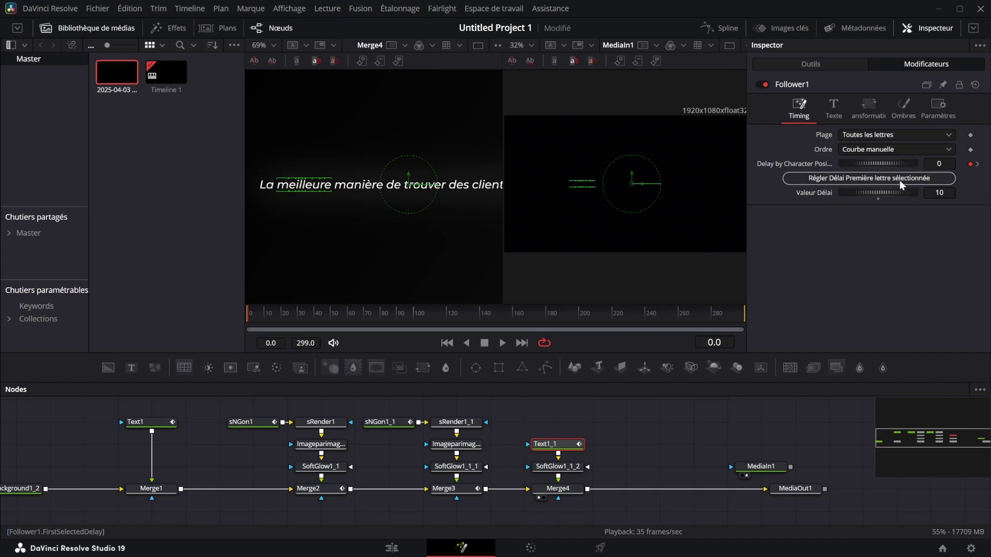
left_click(901, 184)
Step: Give the word "manière" a Follower delay of 20 and the word "de" a delay of 25
left_click_drag(336, 200, 381, 183)
left_click(939, 192)
type("20")
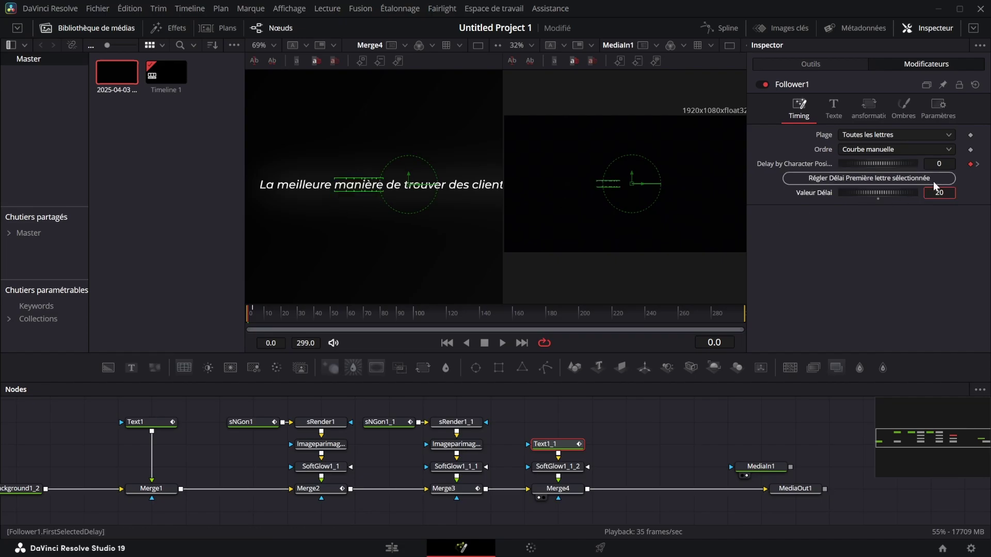
left_click(933, 181)
left_click_drag(354, 238, 347, 200)
left_click(939, 193)
type("25")
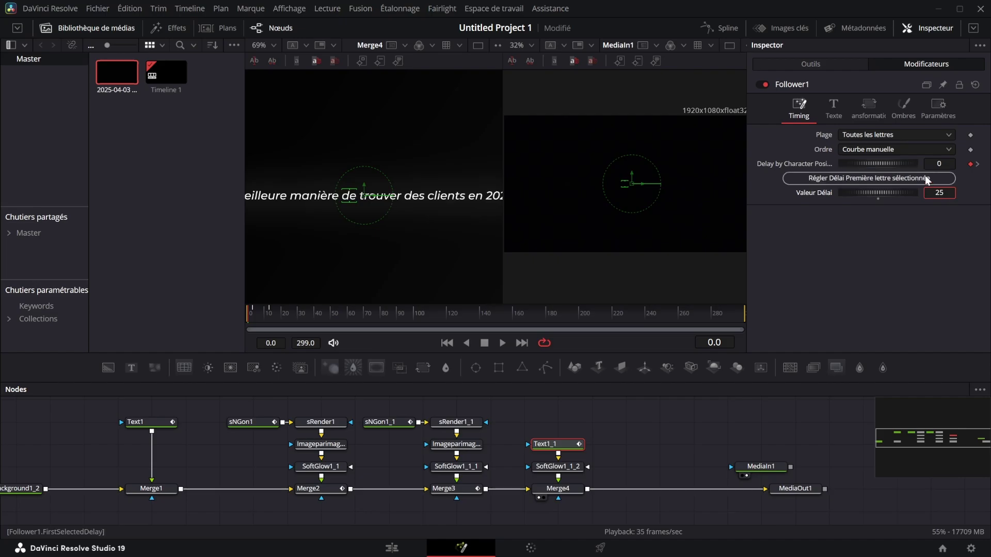
left_click(928, 180)
Step: Give the word "trouver" a Follower delay of 35 and the word "des" a delay of 40
left_click_drag(397, 236, 361, 182)
left_click(939, 193)
type("3")
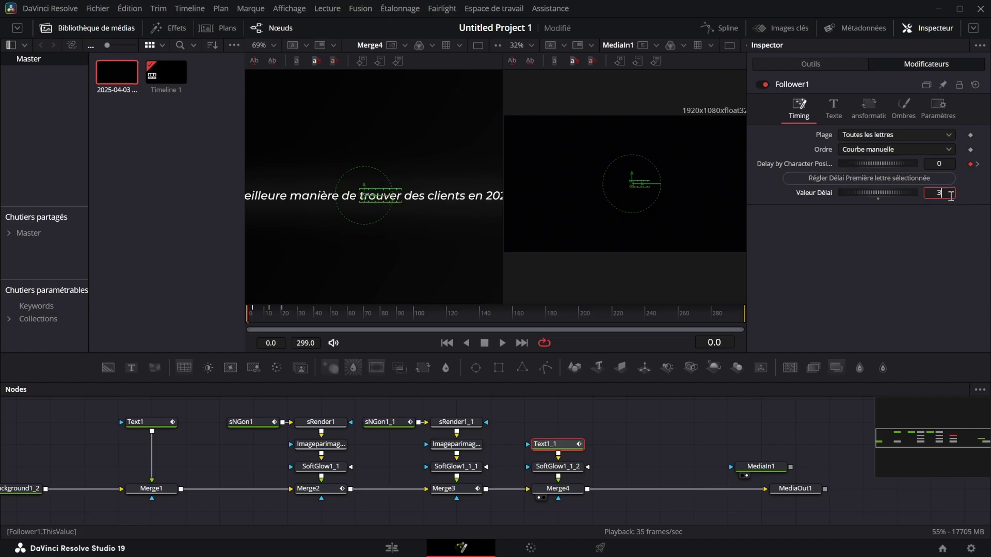
type("5")
left_click(940, 178)
left_click_drag(432, 220, 338, 199)
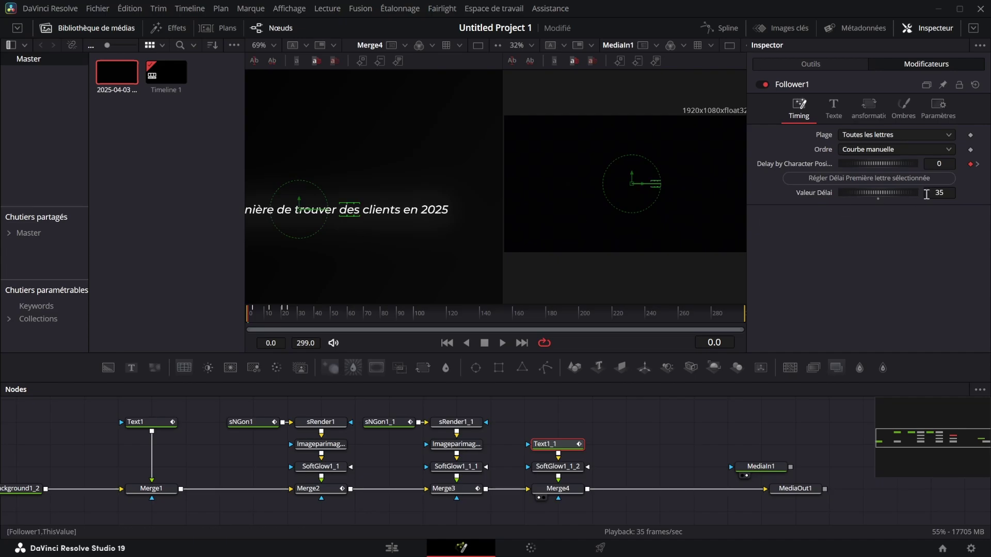
left_click(931, 194)
type("40")
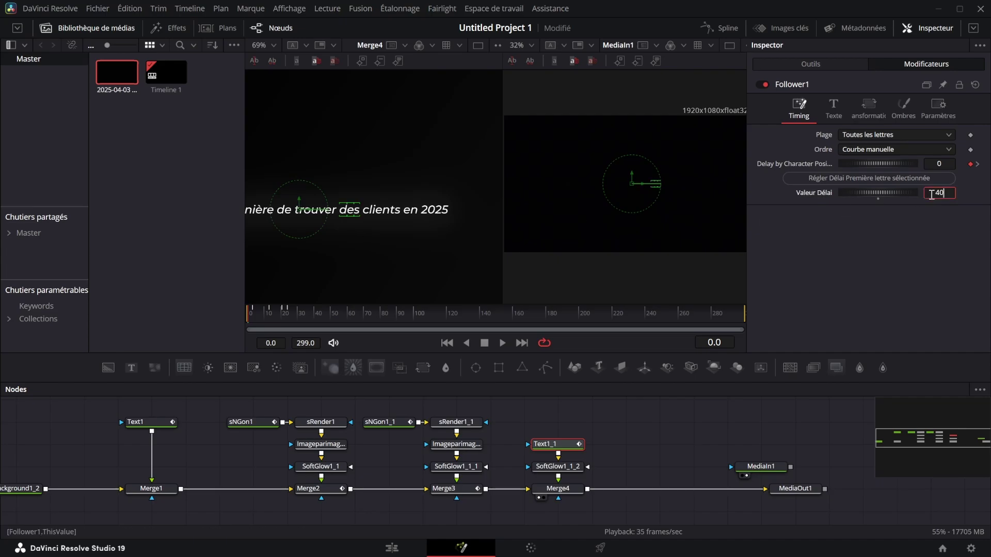
left_click(909, 179)
Step: Give the word "clients" a Follower delay of 50 and the word "en" a delay of 60
double_click(932, 193)
type("50")
left_click(909, 179)
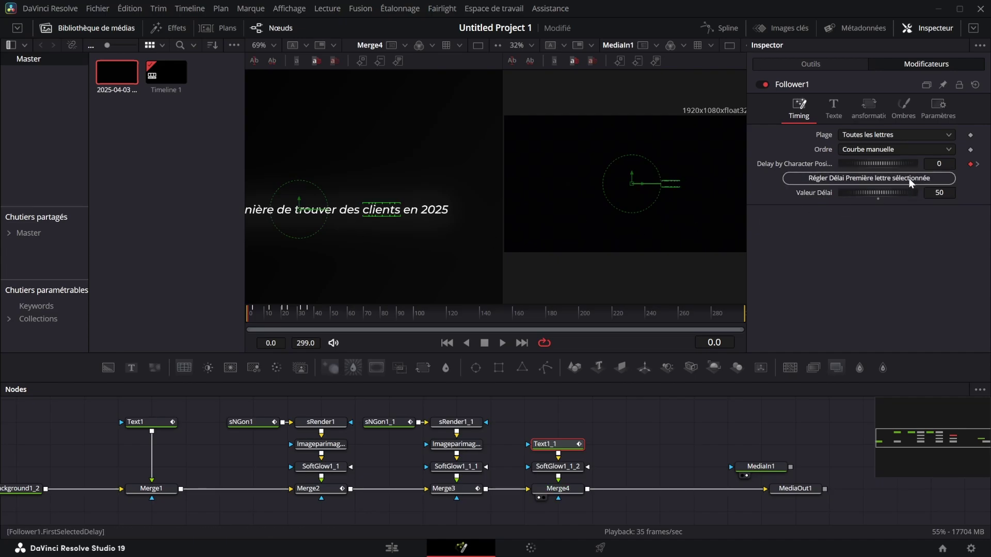
double_click(946, 193)
type("60")
left_click(929, 179)
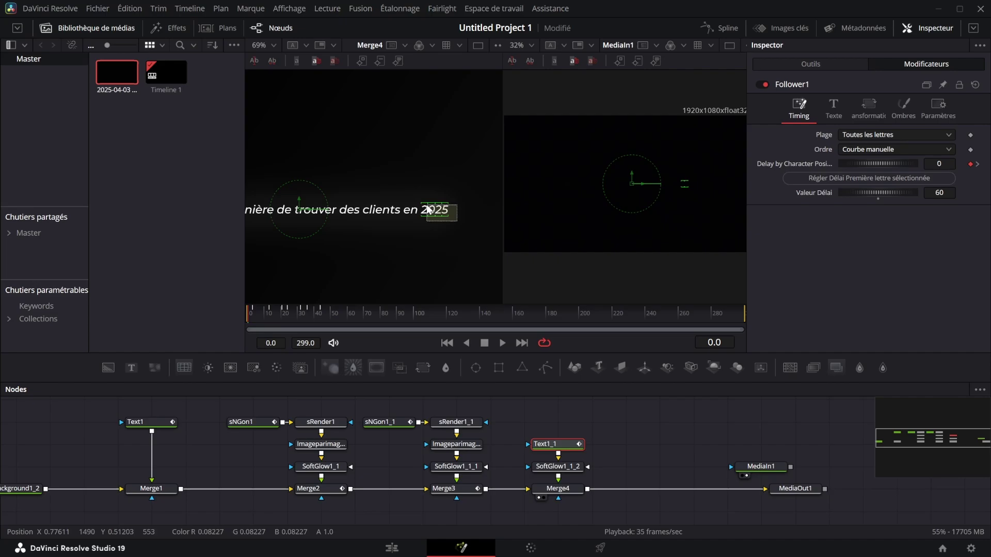
Step: Give the word "2025" at the end of the sentence a Follower delay of 75
left_click(944, 194)
type("75")
key("Return")
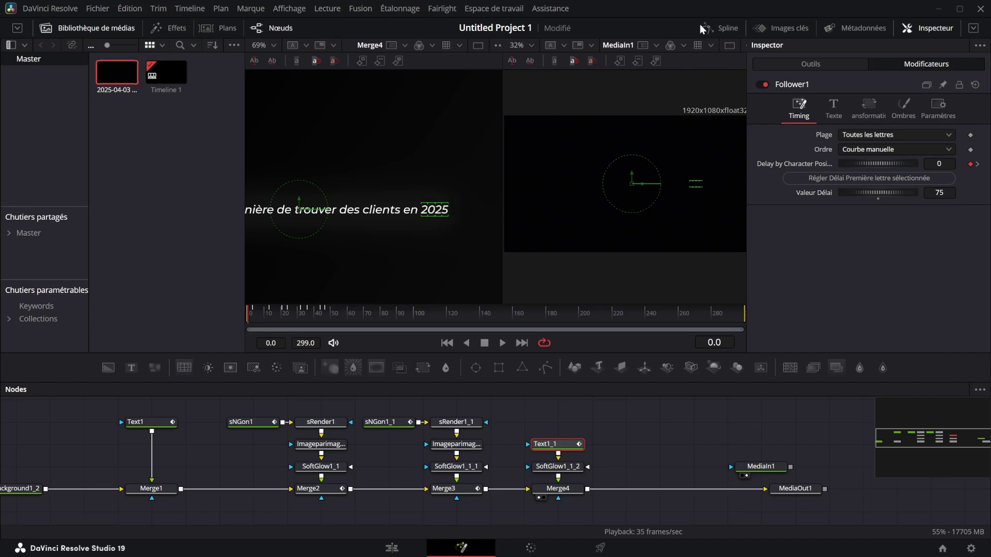
Step: Make all keys of the Follower's delay by character position curve stepped in the Spline editor
left_click(720, 28)
left_click(957, 391)
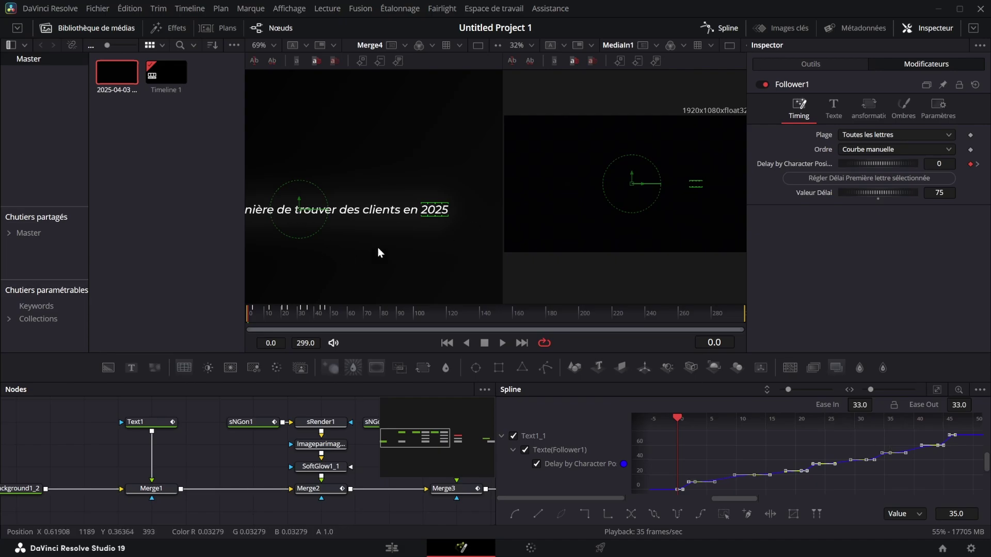
left_click(585, 517)
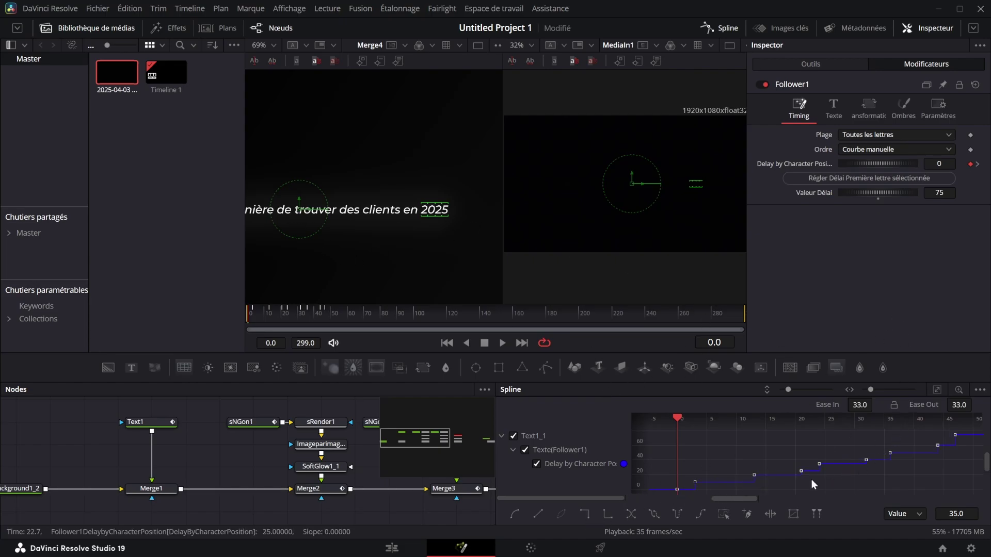
Step: Keyframe the Follower's shading opacity from 0 at frame 0 to 1 at frame 10 and scrub through the word-by-word reveal
left_click(903, 108)
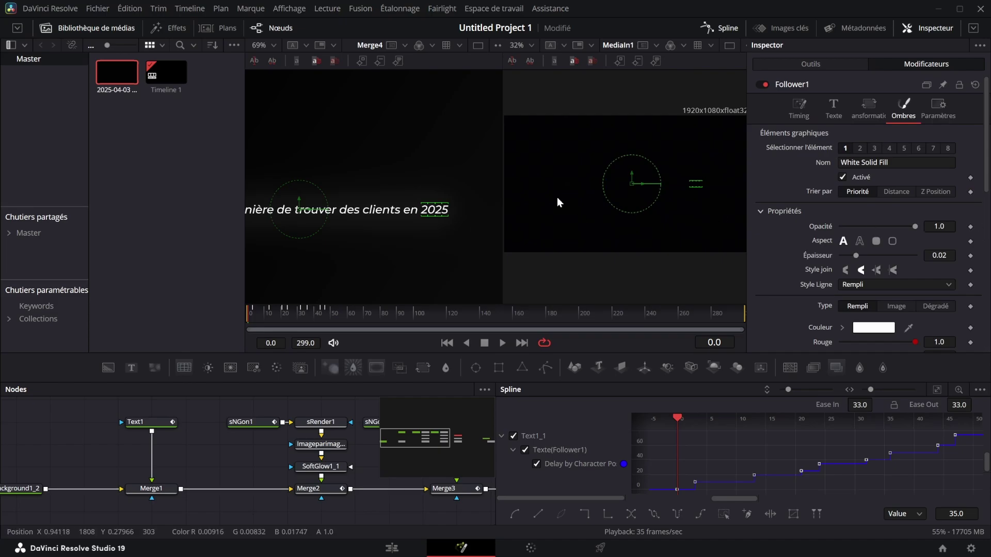
left_click(970, 227)
left_click(264, 313)
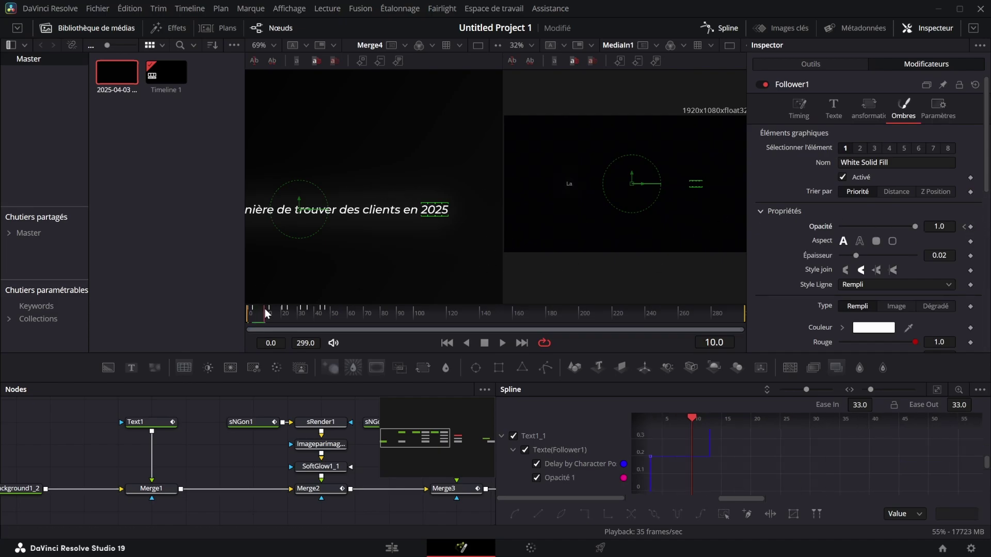
left_click(971, 226)
left_click(963, 227)
left_click_drag(915, 227, 839, 227)
left_click_drag(295, 243, 372, 233)
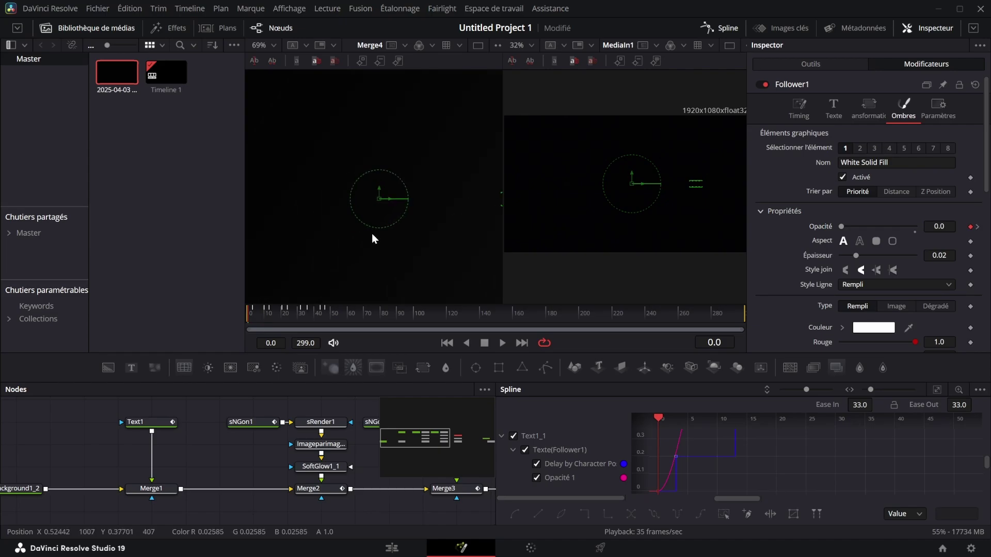
scroll(372, 234, "down", 2)
left_click_drag(253, 313, 369, 315)
Step: Close the Spline editor and insert a Transform node between Merge4 and MediaOut1
left_click(726, 29)
left_click_drag(612, 488, 420, 242)
left_click(498, 503)
left_click(422, 367)
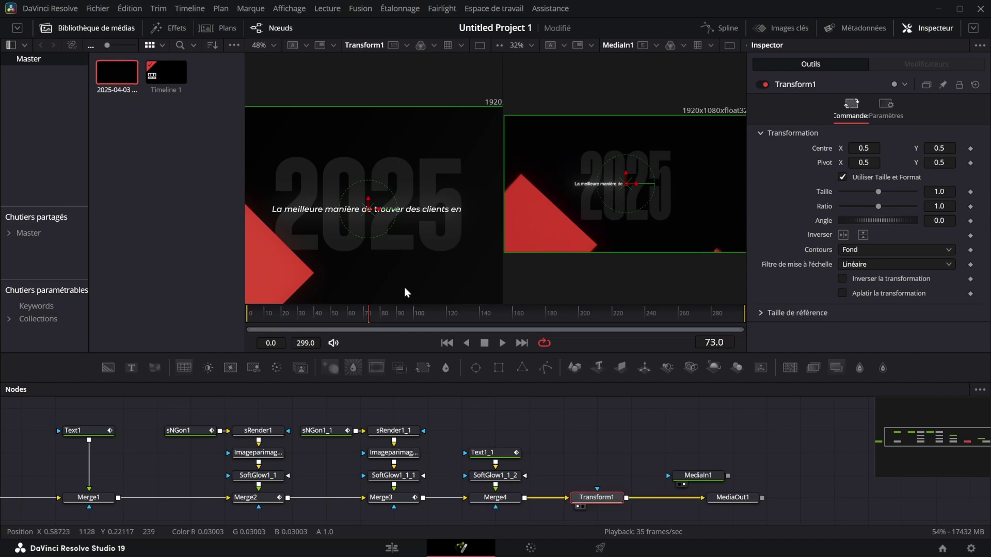
Step: Keyframe the size of Transform1 from an enlarged value at frame 0 to a smaller one at frame 120
left_click_drag(369, 312, 246, 312)
left_click_drag(938, 192, 958, 192)
left_click(971, 191)
left_click_drag(421, 312, 451, 324)
scroll(416, 249, "down", 2)
Step: Isolate the Follower's opacity curve of Text1_1 in the Spline editor and set Ease In to 64.1 and Ease Out to 56.8
left_click(493, 452)
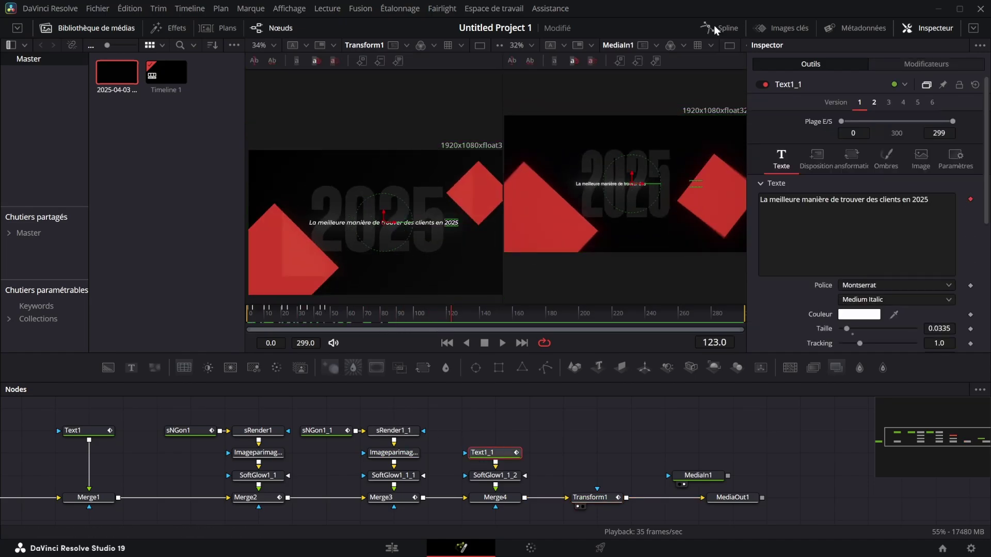
left_click(720, 28)
left_click(935, 390)
left_click(536, 464)
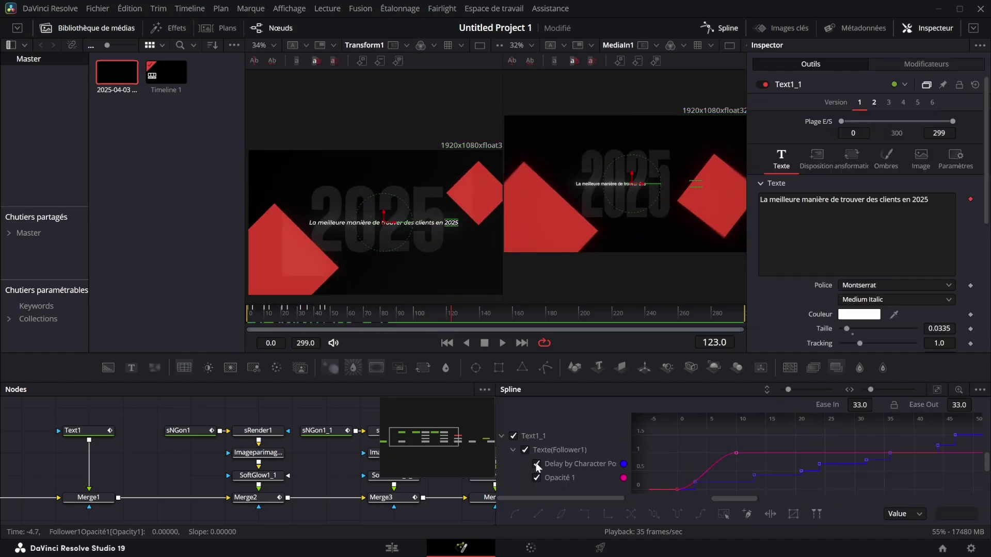
left_click(937, 390)
key("ctrl+a")
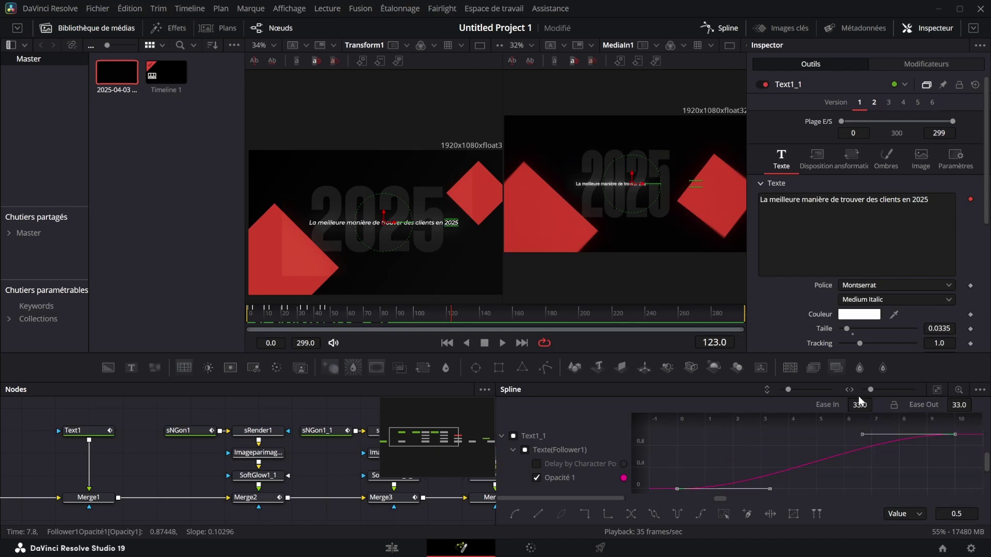
left_click_drag(859, 404, 879, 404)
left_click_drag(959, 405, 988, 404)
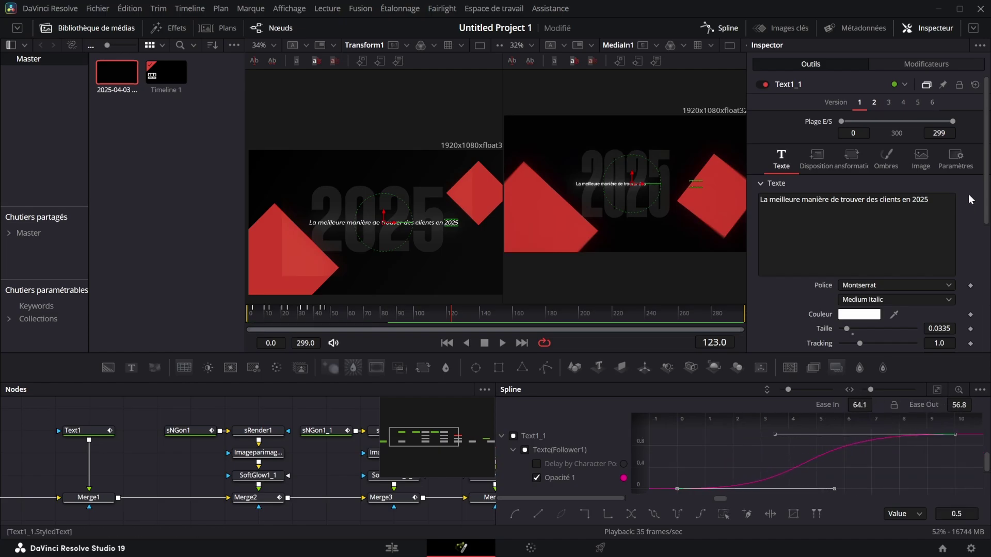
Step: Close the Spline editor and enable motion blur with quality 2 on both Text1_1 and Transform1
left_click(954, 164)
left_click(720, 28)
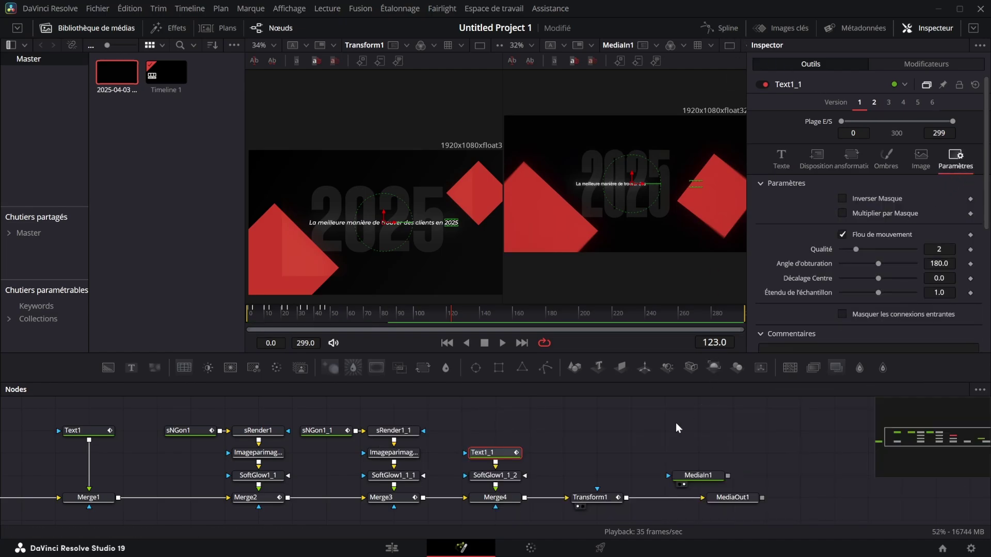
left_click(594, 497)
left_click(804, 84)
left_click(886, 106)
Step: Increase Ease In and Ease Out on Transform1's size curve in the Spline editor, close it and scrub through the zoom
left_click(720, 27)
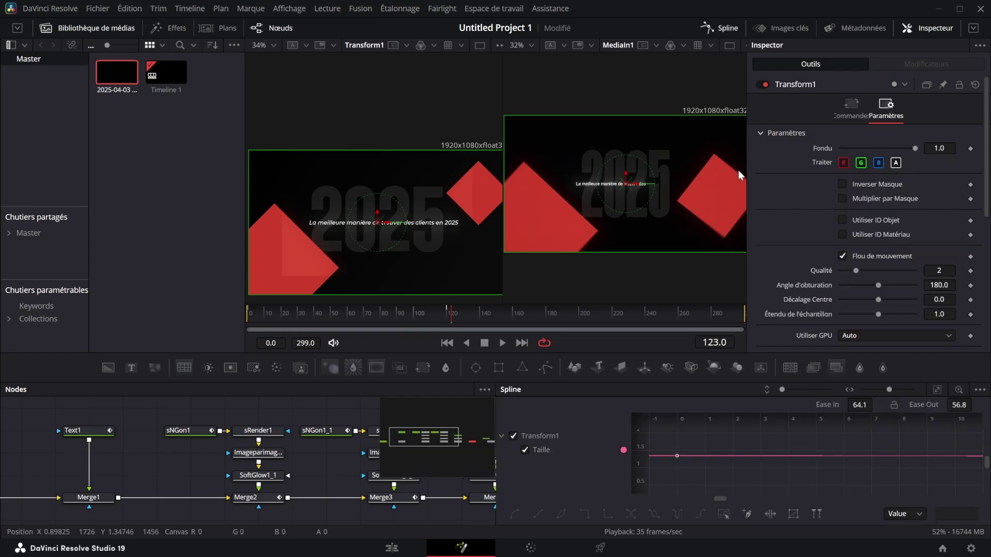
left_click(938, 390)
left_click_drag(861, 405, 882, 404)
left_click_drag(959, 405, 979, 405)
left_click(721, 26)
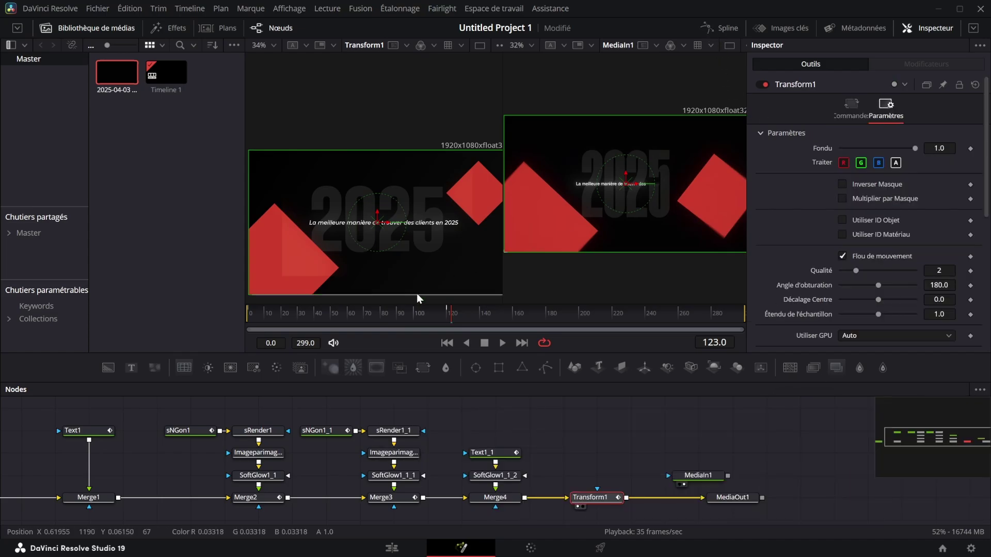
left_click_drag(417, 312, 452, 313)
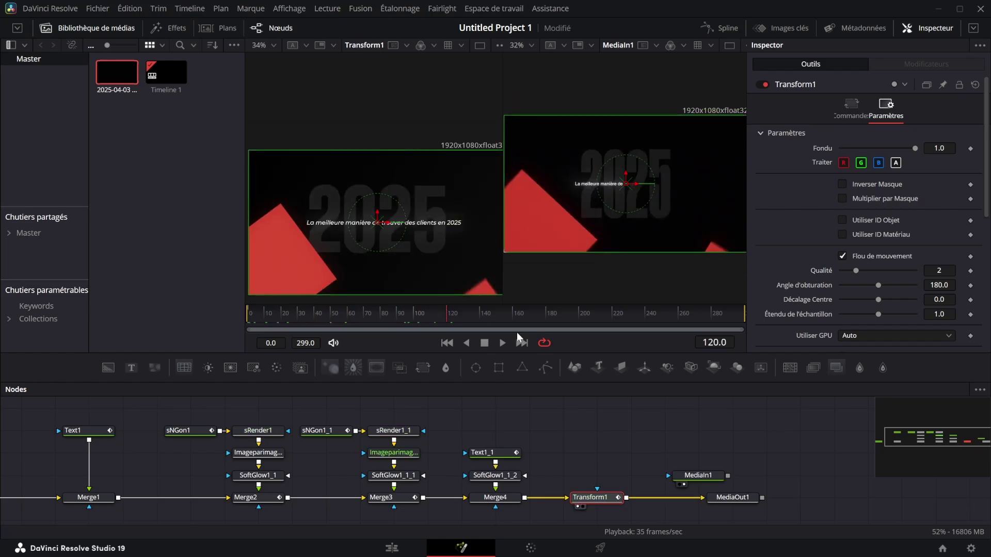
Step: Insert an Image par image node after Transform1 with a frame repetition of 2, and preview MediaOut1 by scrubbing
key("shift+space")
type("Image par image")
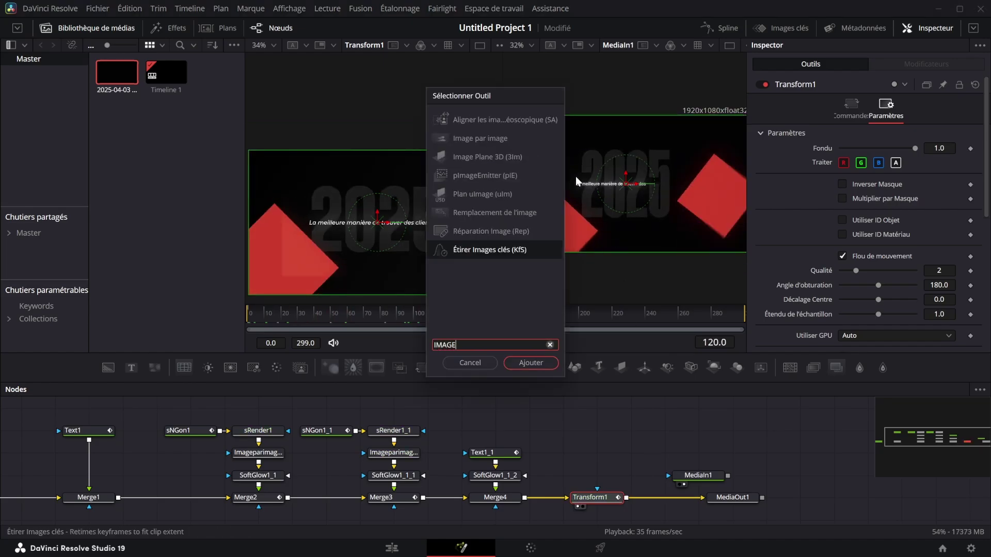
left_click(549, 364)
left_click(849, 151)
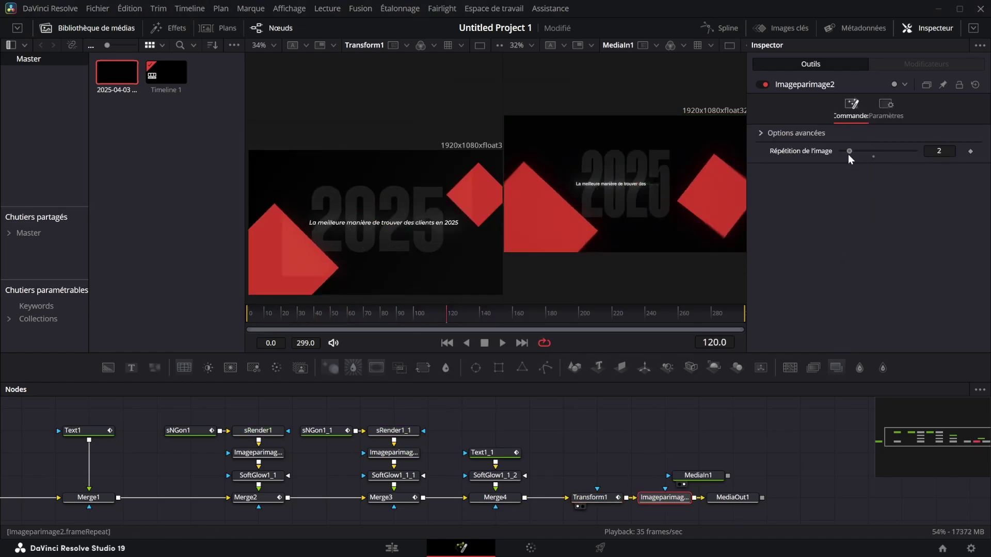
left_click_drag(733, 498, 305, 175)
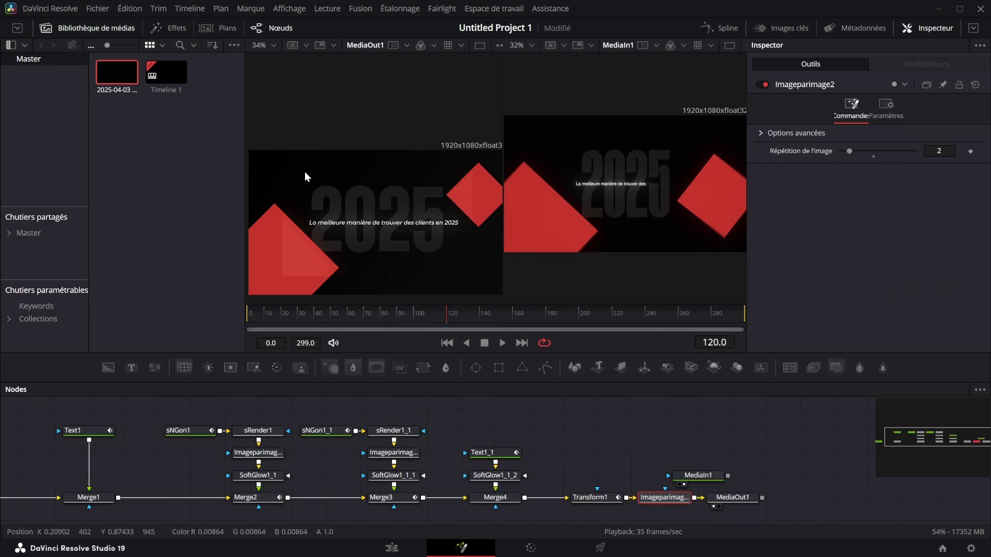
left_click_drag(386, 309, 418, 313)
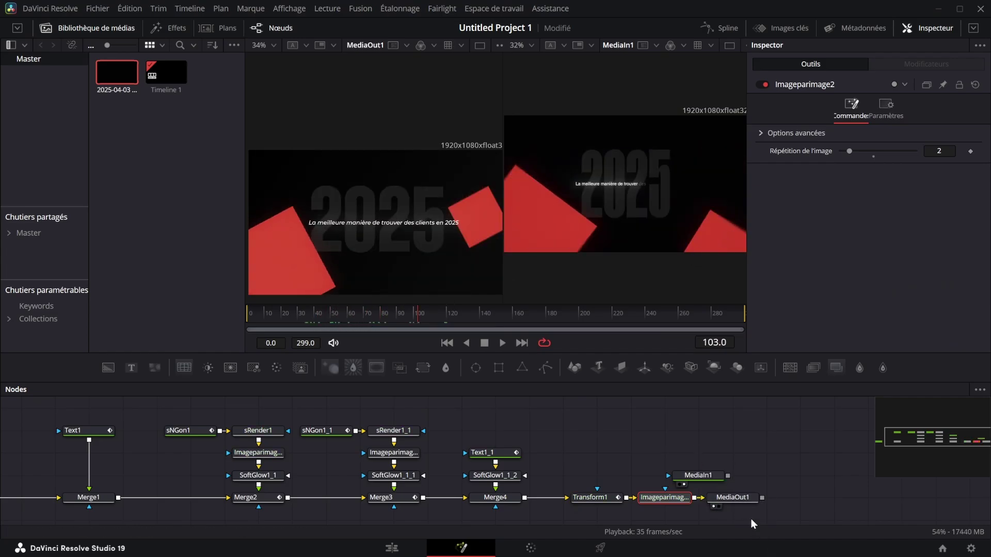
Step: Make room before MediaOut1, insert a Blur node after the last Image par image node and set its blur size to 5.5
left_click_drag(733, 503, 903, 504)
left_click_drag(692, 481, 760, 436)
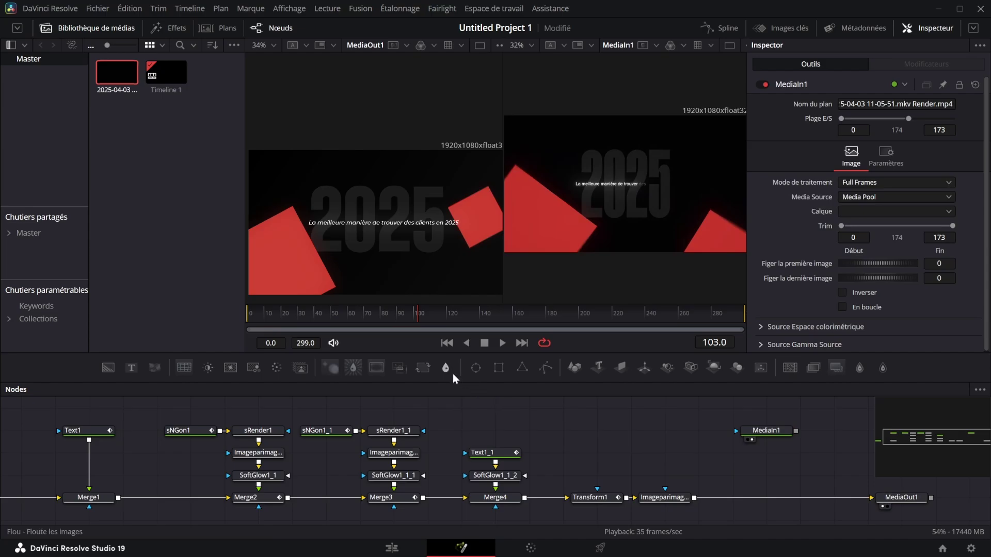
left_click_drag(447, 369, 733, 497)
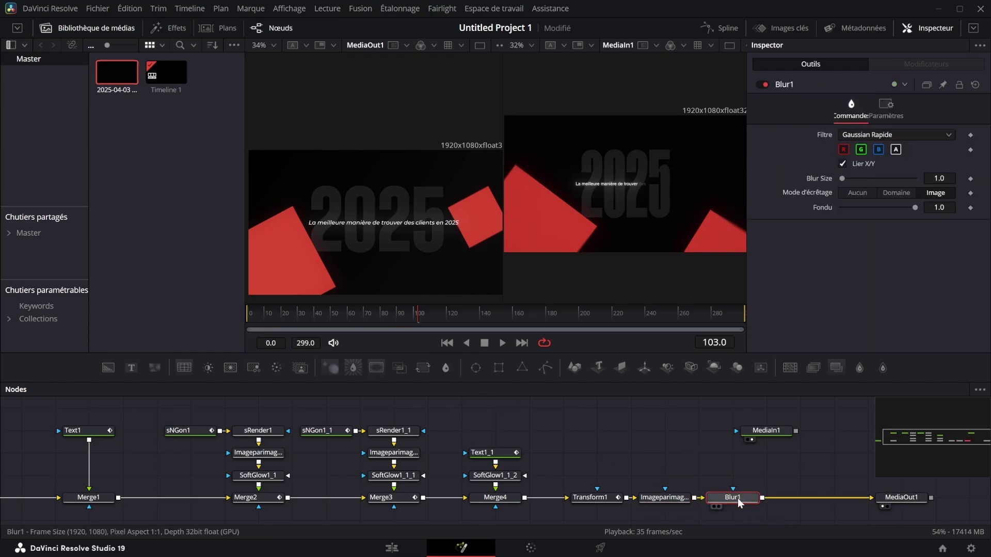
key("1")
left_click_drag(842, 178, 850, 178)
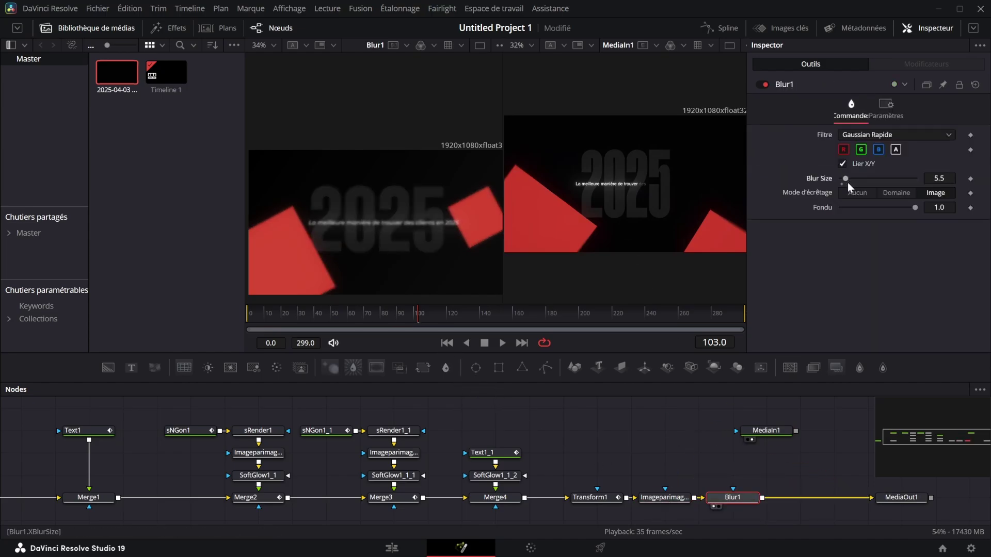
Step: Mask the Blur with an inverted ellipse about 1.0 wide and 0.55 high, with a soft edge of about 0.035
left_click_drag(478, 368, 734, 500)
left_click_drag(382, 157, 382, 176)
left_click_drag(443, 217, 507, 219)
left_click_drag(395, 176, 394, 150)
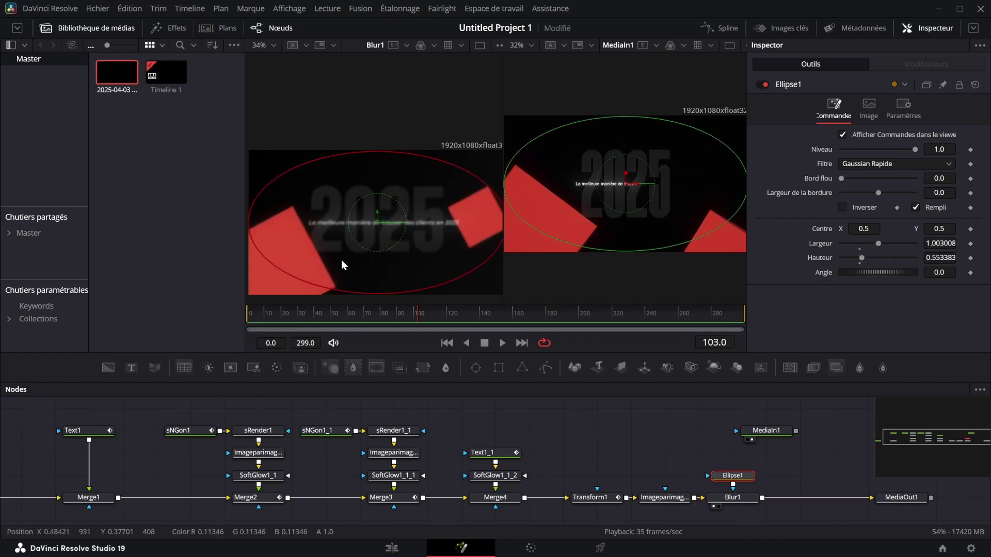
left_click(842, 207)
left_click_drag(842, 178, 854, 178)
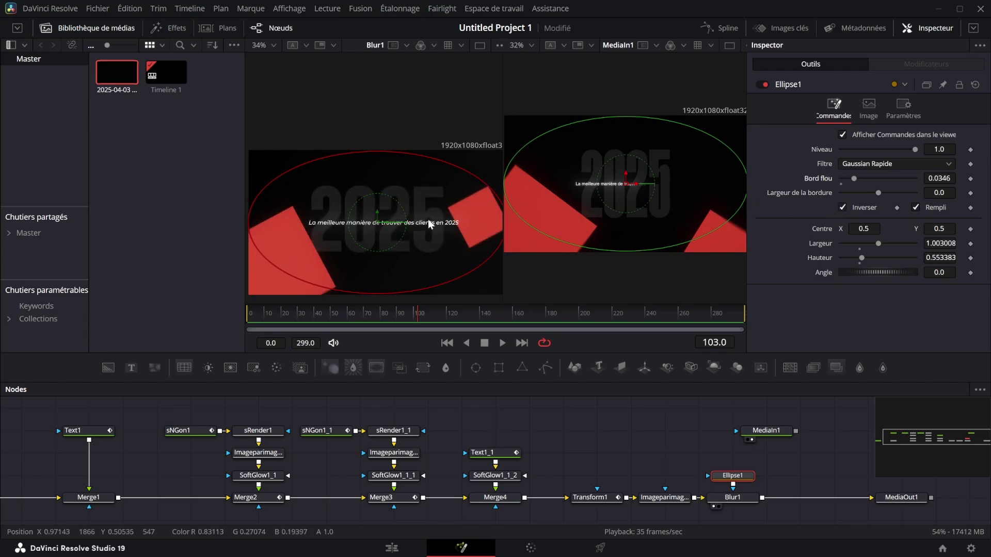